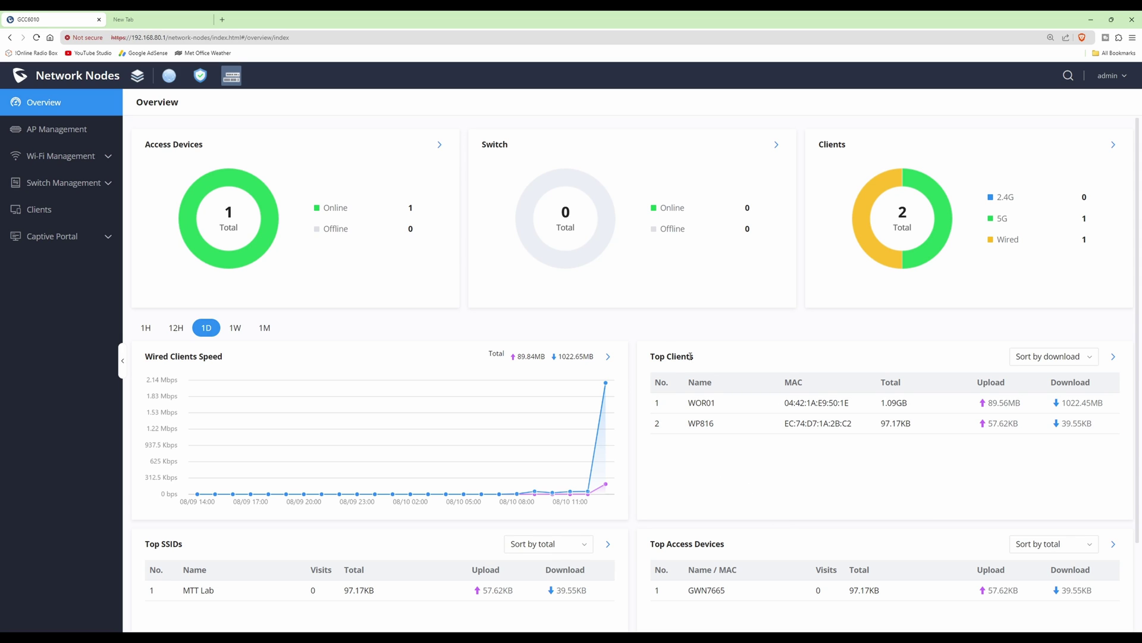
Find the WP816 client's IP 192.168.80.156 in Network Nodes, then go to the blank new tab.
{"action": "left_click", "coordinate": [802, 427]}
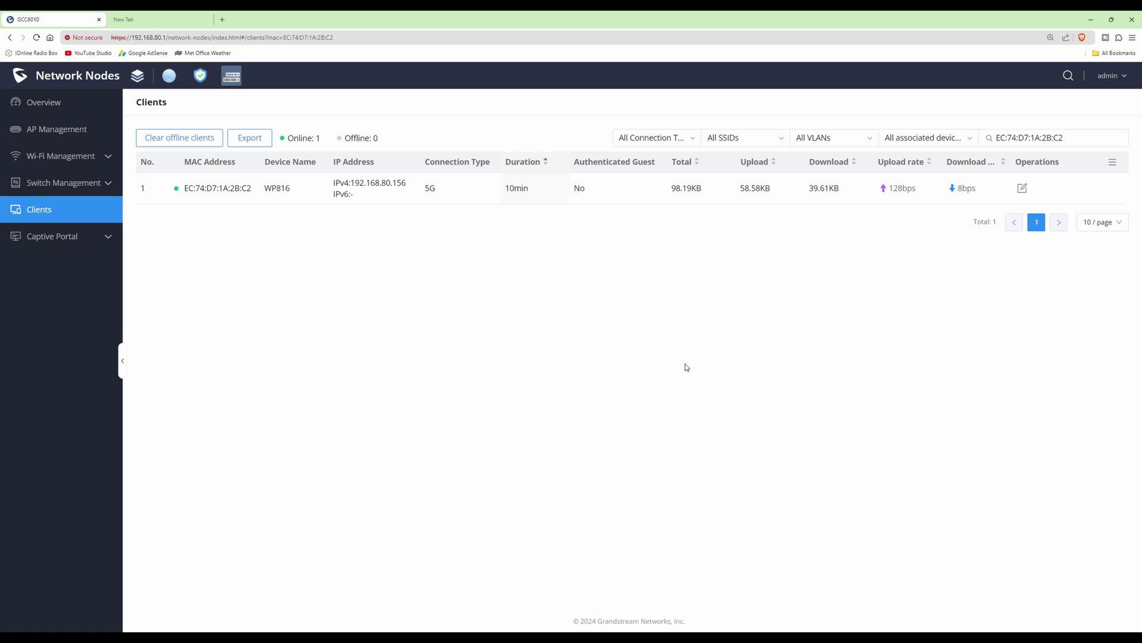
{"action": "left_click", "coordinate": [185, 24]}
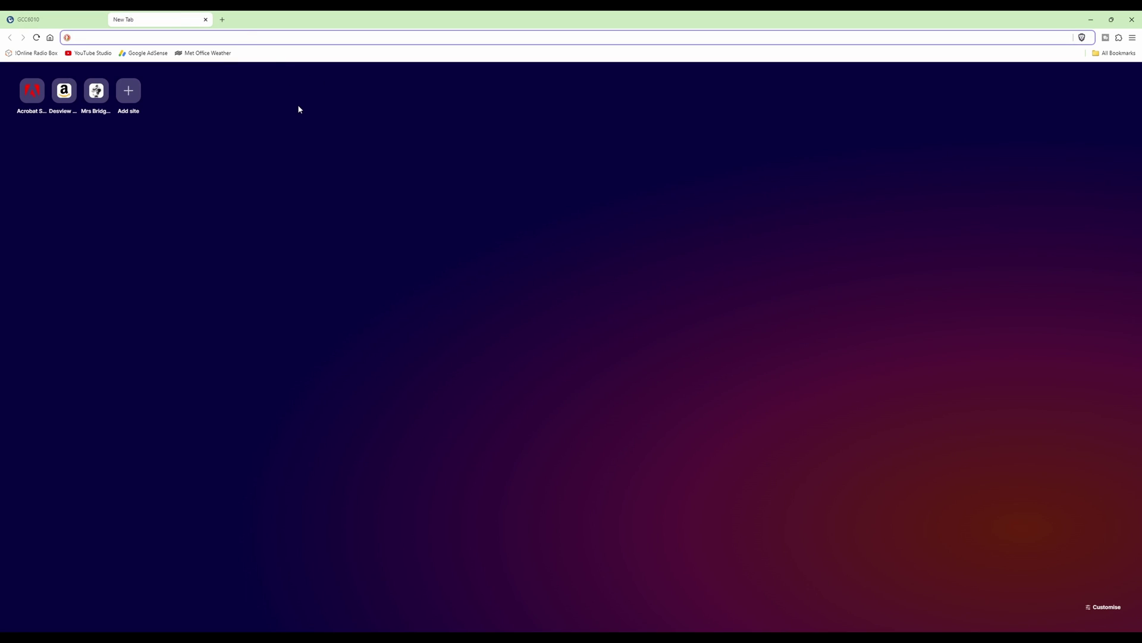
Paste 192.168.80.156 as the address and load the WP816 login page.
{"action": "type", "text": "192.168.80.156"}
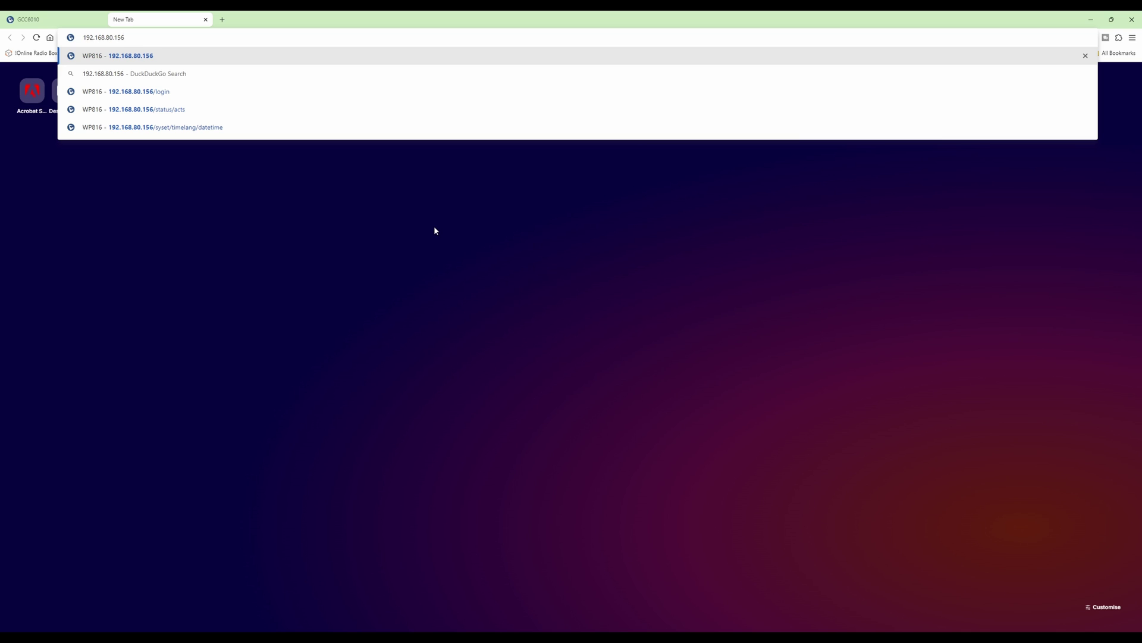
{"action": "key", "text": "Return"}
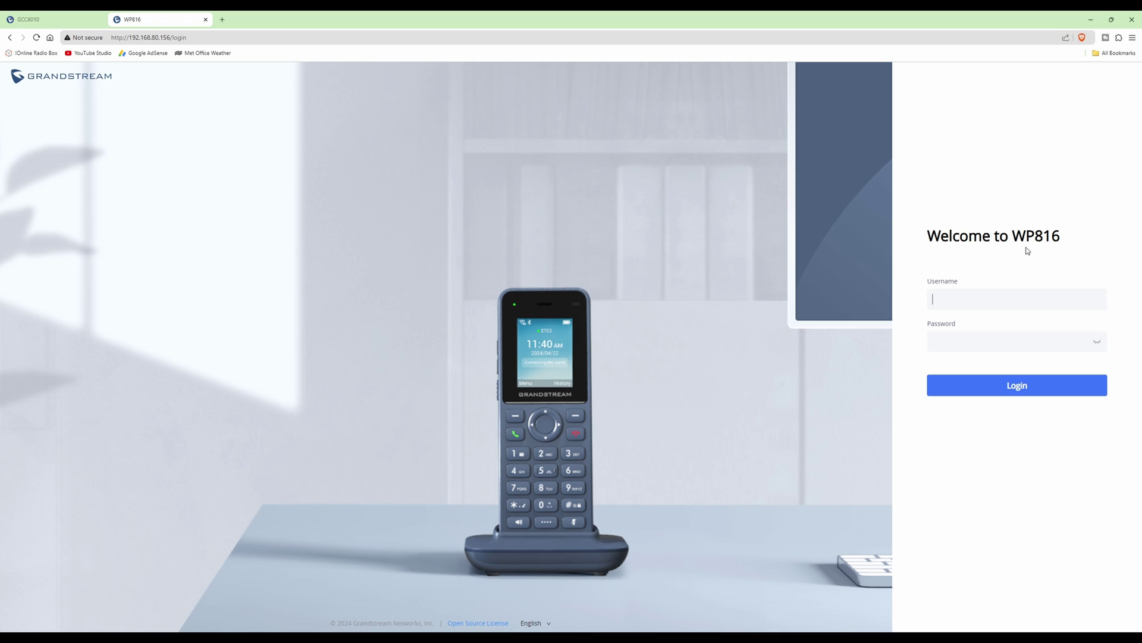
Log in with username admin and the default password.
{"action": "type", "text": "admin"}
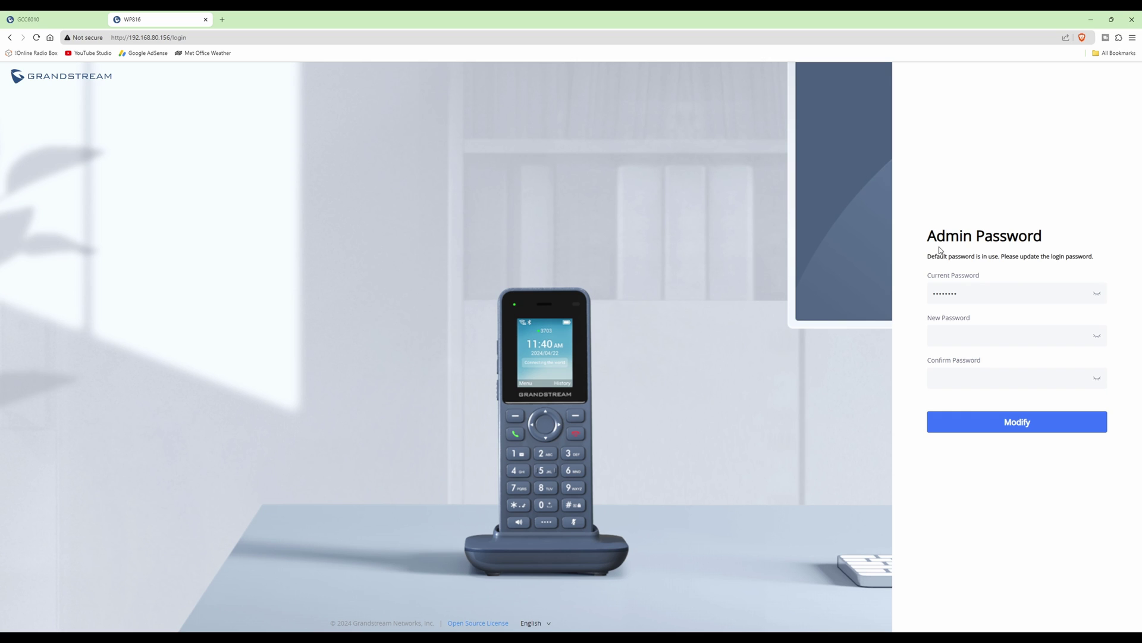
Enter a new admin password in New and Confirm Password and save it with Modify.
{"action": "left_click", "coordinate": [1097, 293]}
{"action": "left_click", "coordinate": [1097, 293]}
{"action": "left_click", "coordinate": [988, 337]}
{"action": "key", "text": "ctrl+v"}
{"action": "key", "text": "Tab"}
{"action": "key", "text": "ctrl+v"}
{"action": "left_click", "coordinate": [1019, 424]}
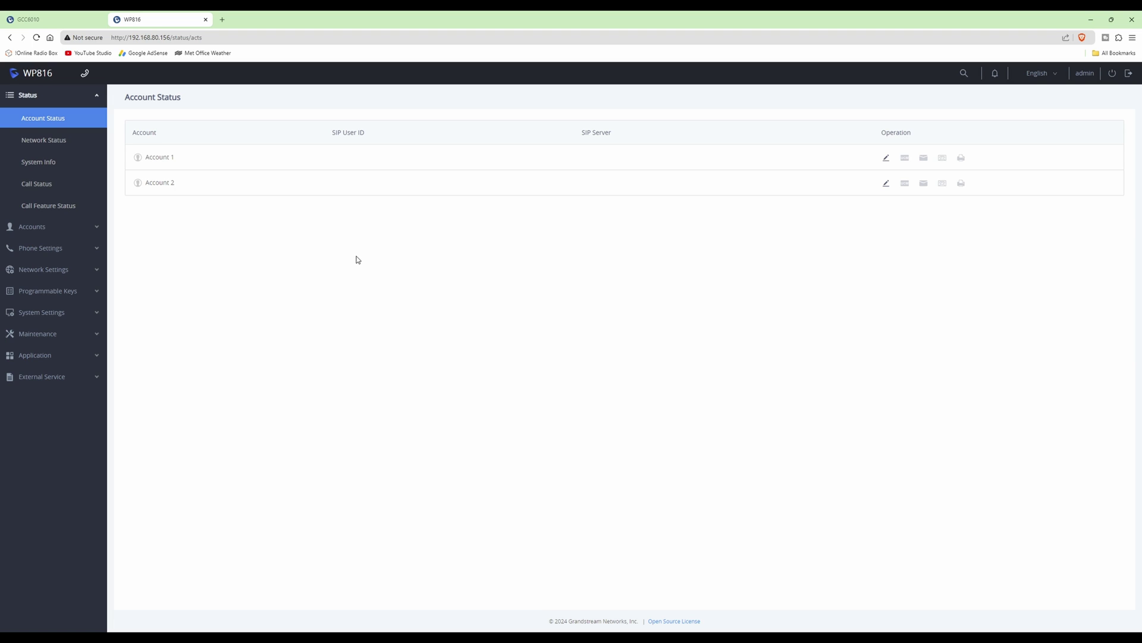
Review the Network Status, System Info, Call Status and Call Feature Status pages.
{"action": "left_click", "coordinate": [56, 140]}
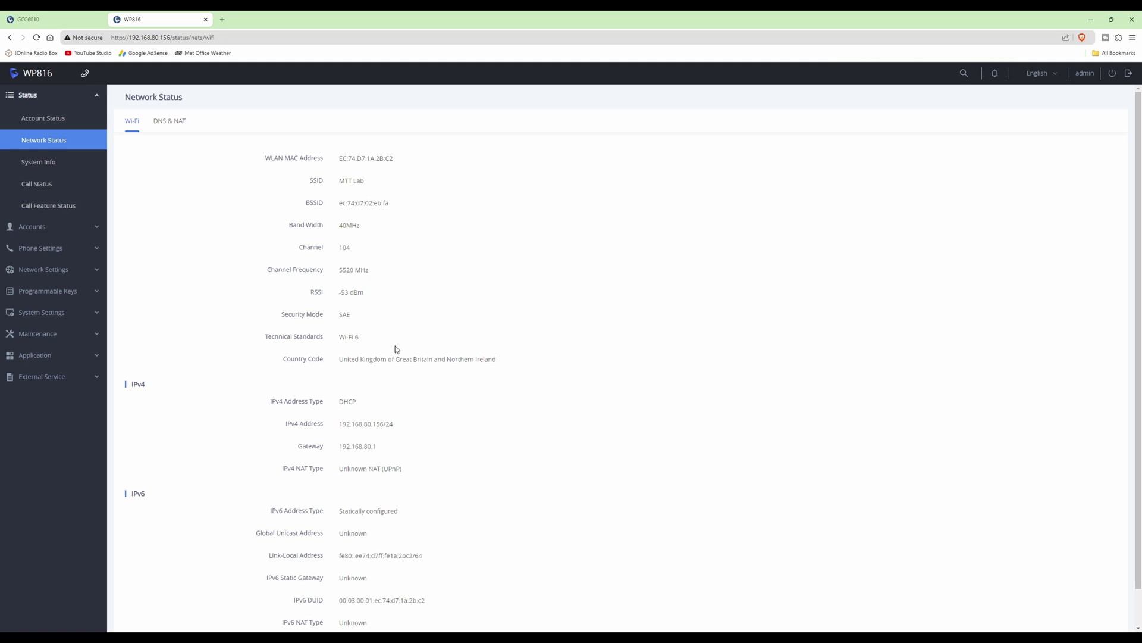
{"action": "scroll", "coordinate": [368, 369], "scroll_direction": "down", "scroll_amount": 1}
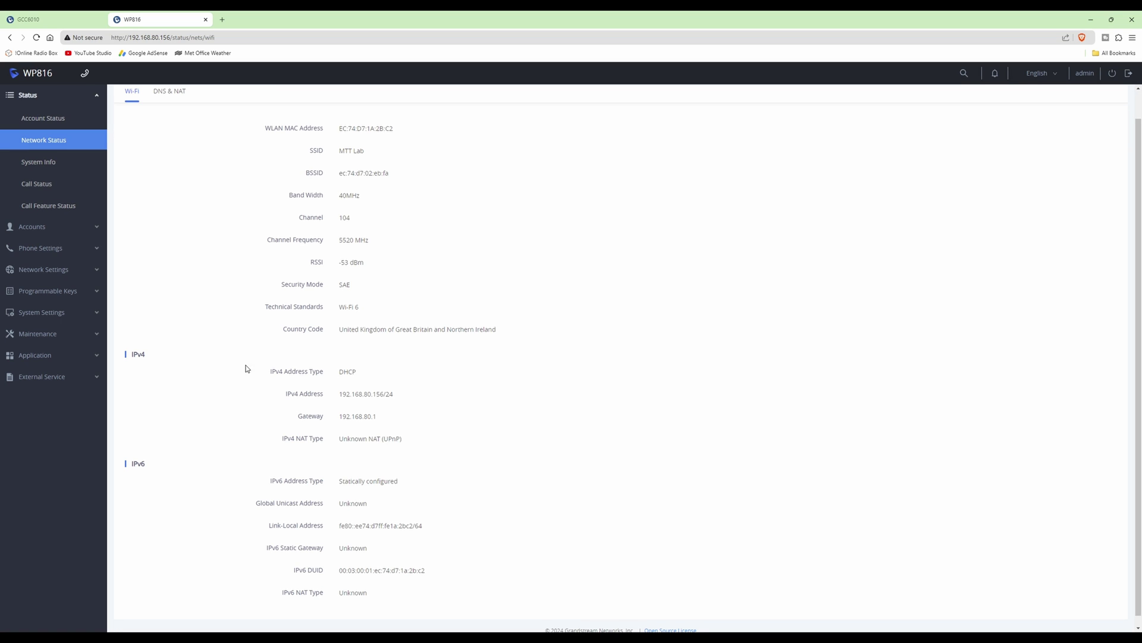
{"action": "left_click", "coordinate": [43, 161]}
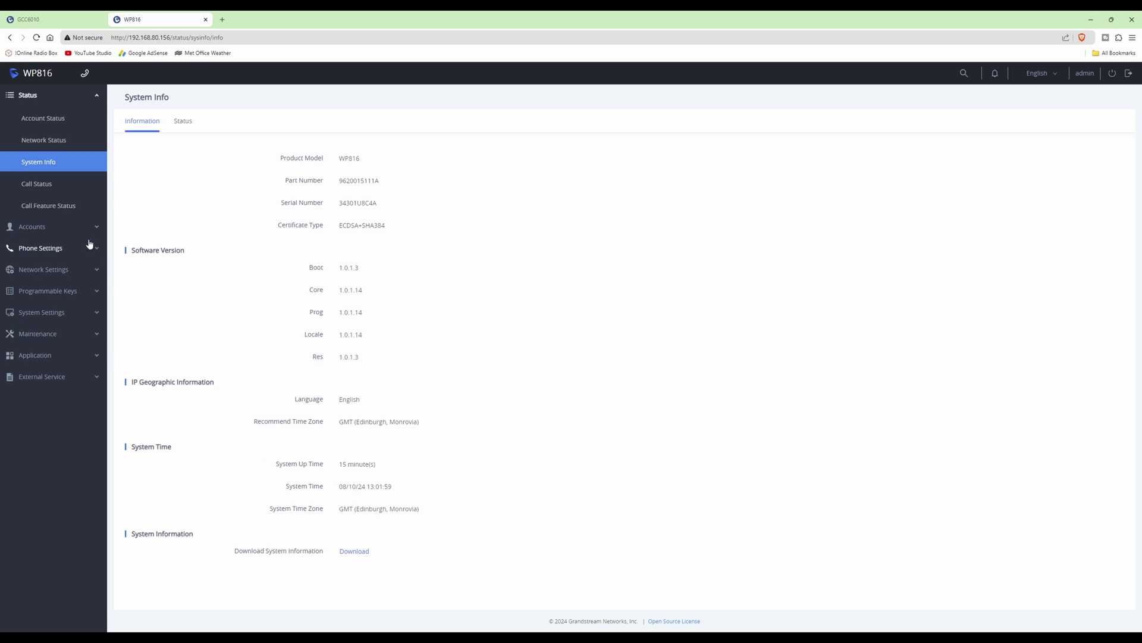
{"action": "left_click", "coordinate": [46, 183]}
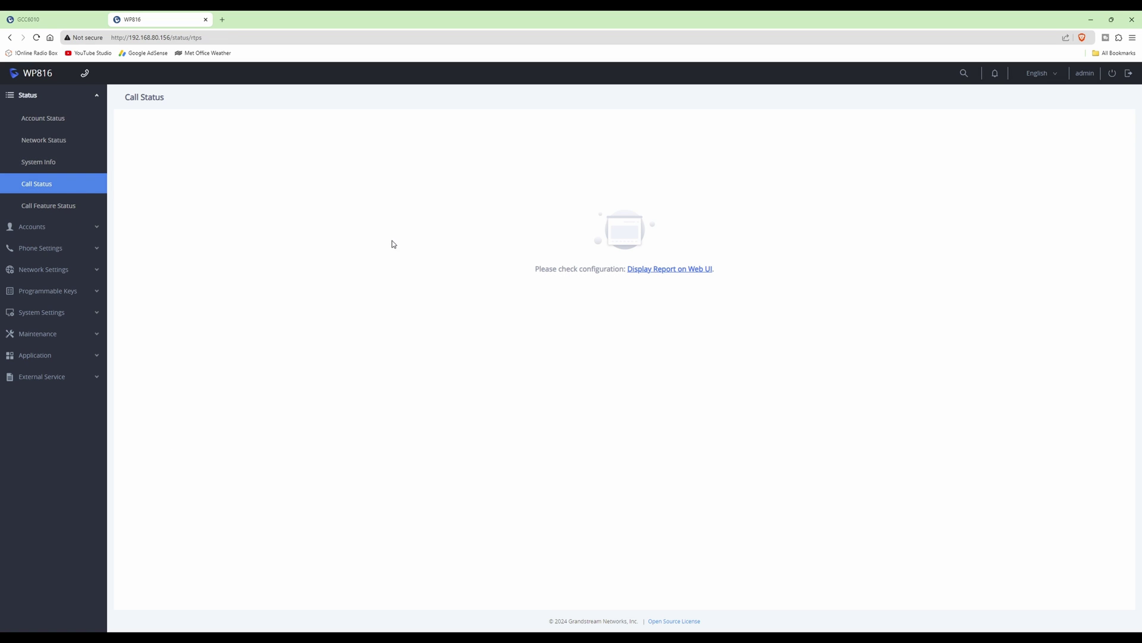
{"action": "left_click", "coordinate": [47, 207]}
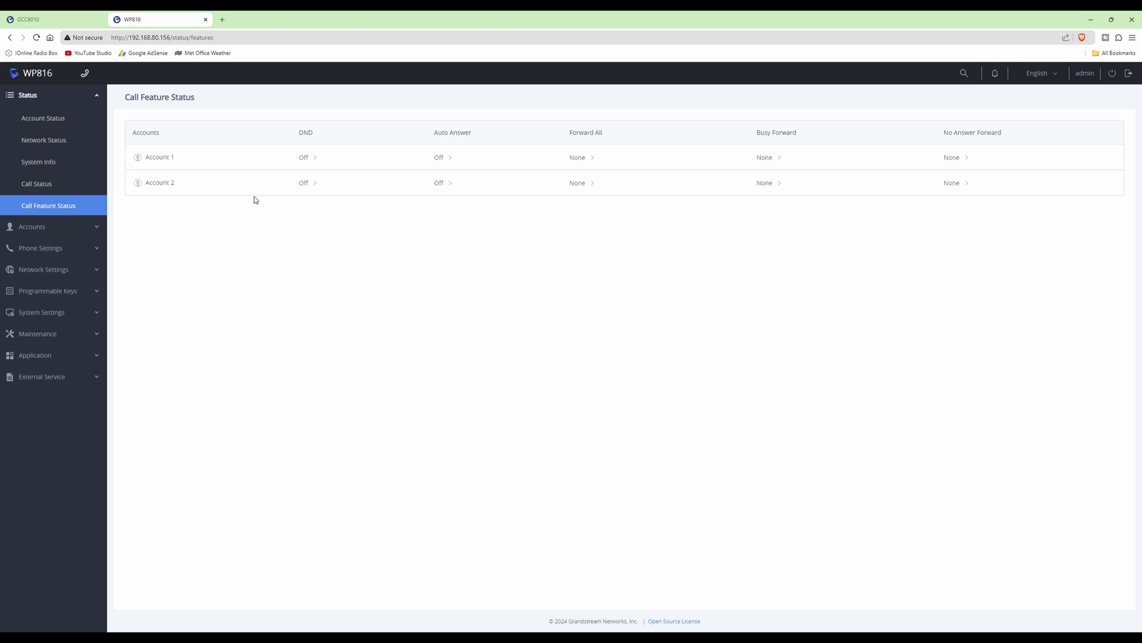
Open Account 1's General Settings and check the blank Account Name field.
{"action": "left_click", "coordinate": [24, 231]}
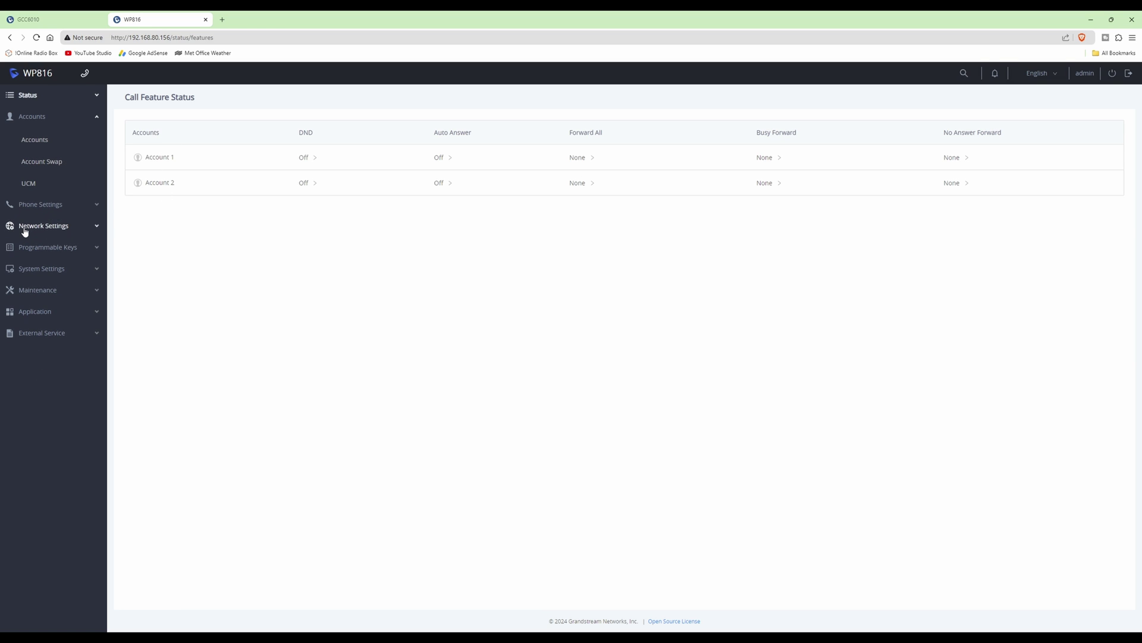
{"action": "left_click", "coordinate": [45, 146]}
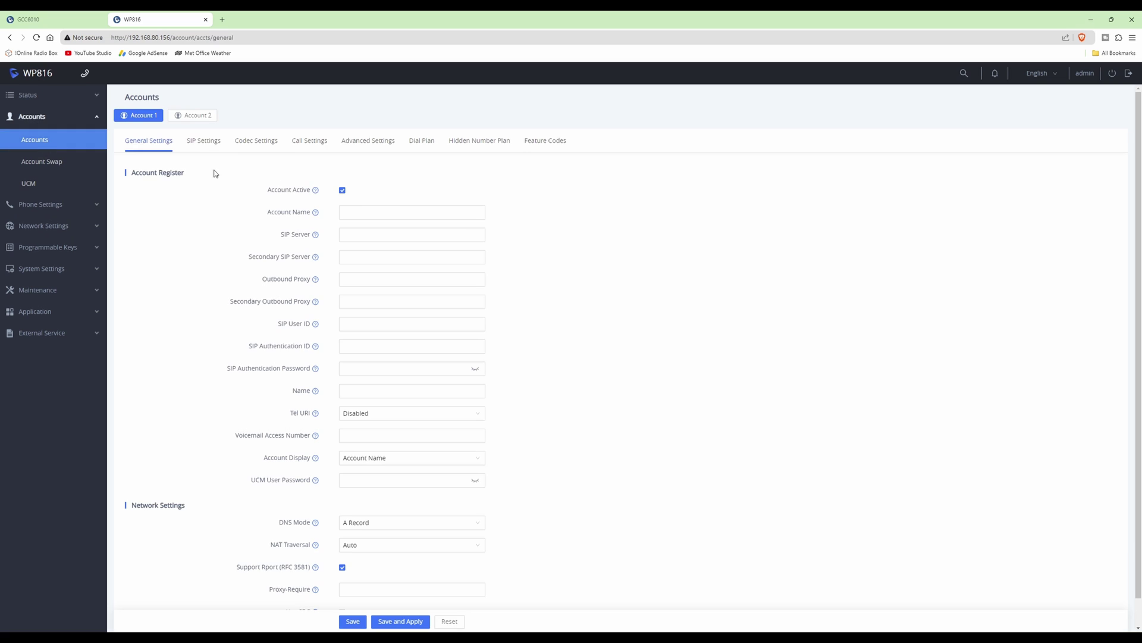
{"action": "left_click", "coordinate": [414, 206]}
Browse the phone General, Call and Video pages and the Wi-Fi, Bluetooth, OpenVPN and Advanced network pages.
{"action": "left_click", "coordinate": [40, 206]}
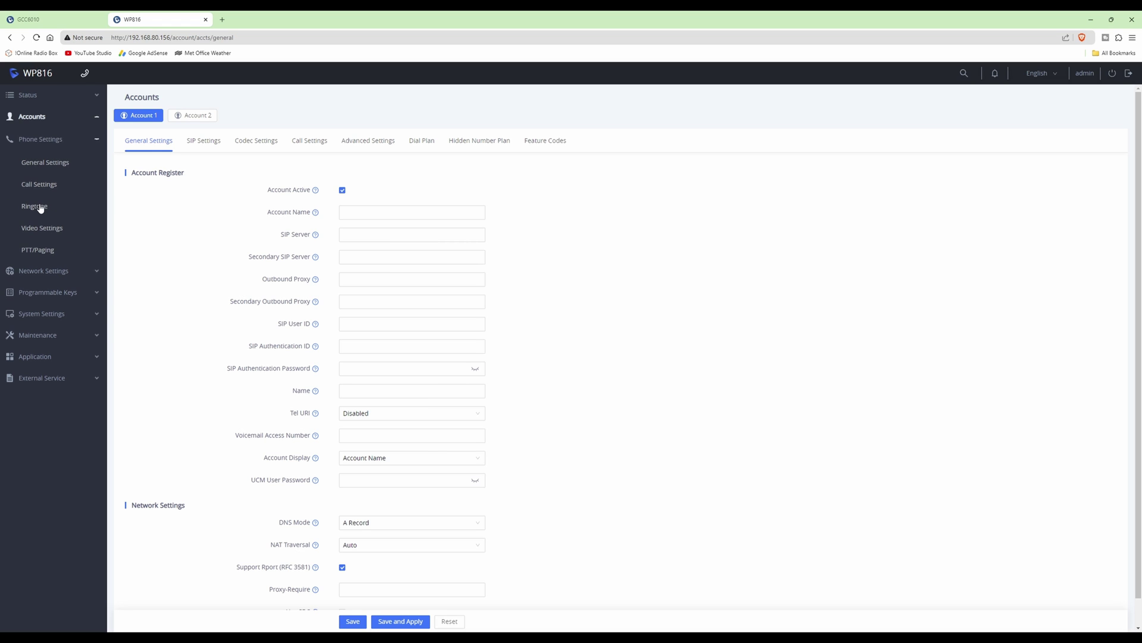
{"action": "left_click", "coordinate": [49, 164]}
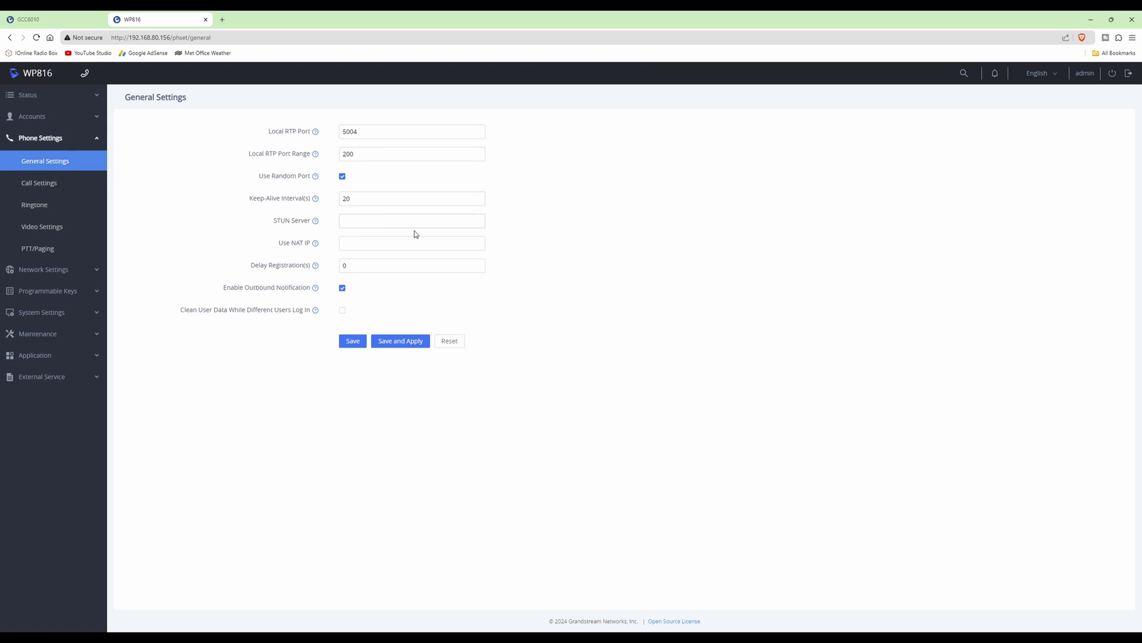
{"action": "left_click", "coordinate": [47, 185]}
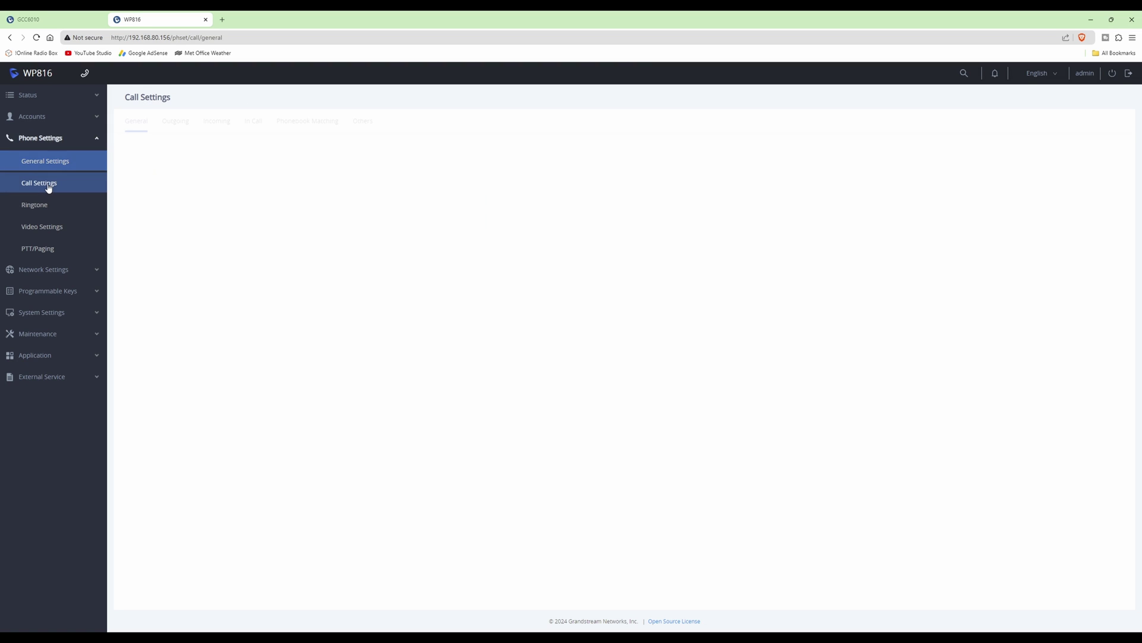
{"action": "left_click", "coordinate": [48, 227]}
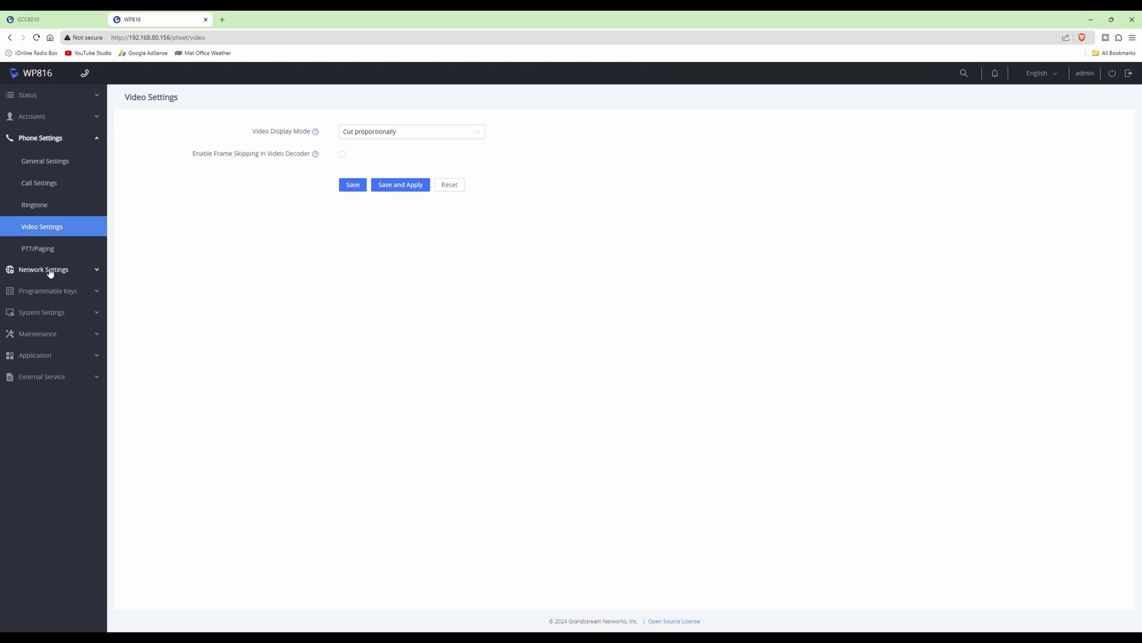
{"action": "left_click", "coordinate": [51, 271]}
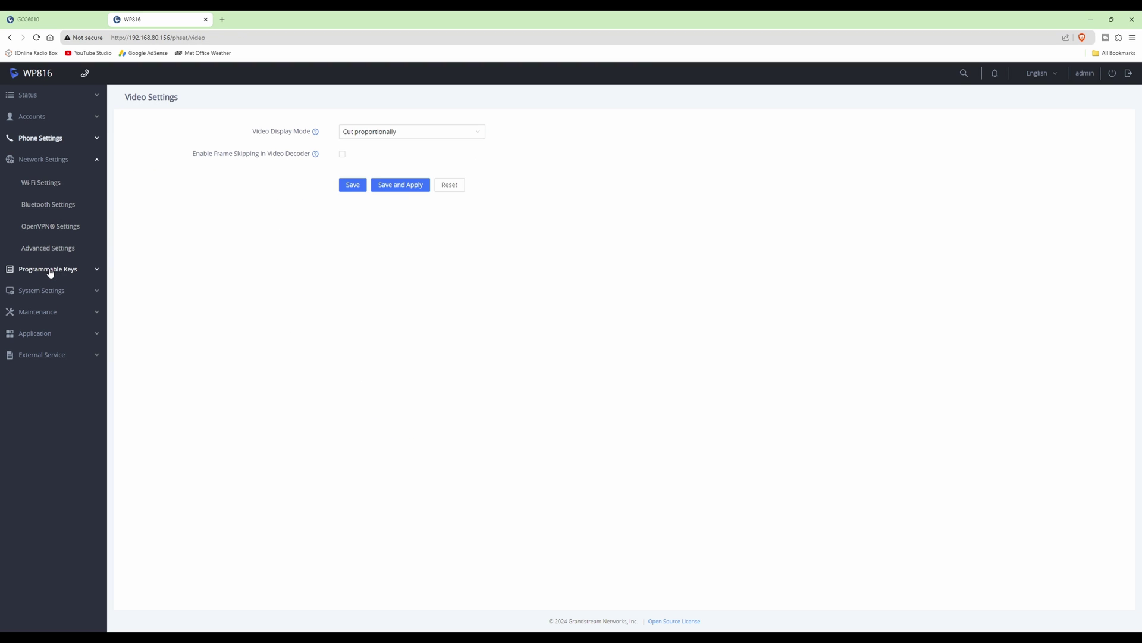
{"action": "left_click", "coordinate": [50, 185]}
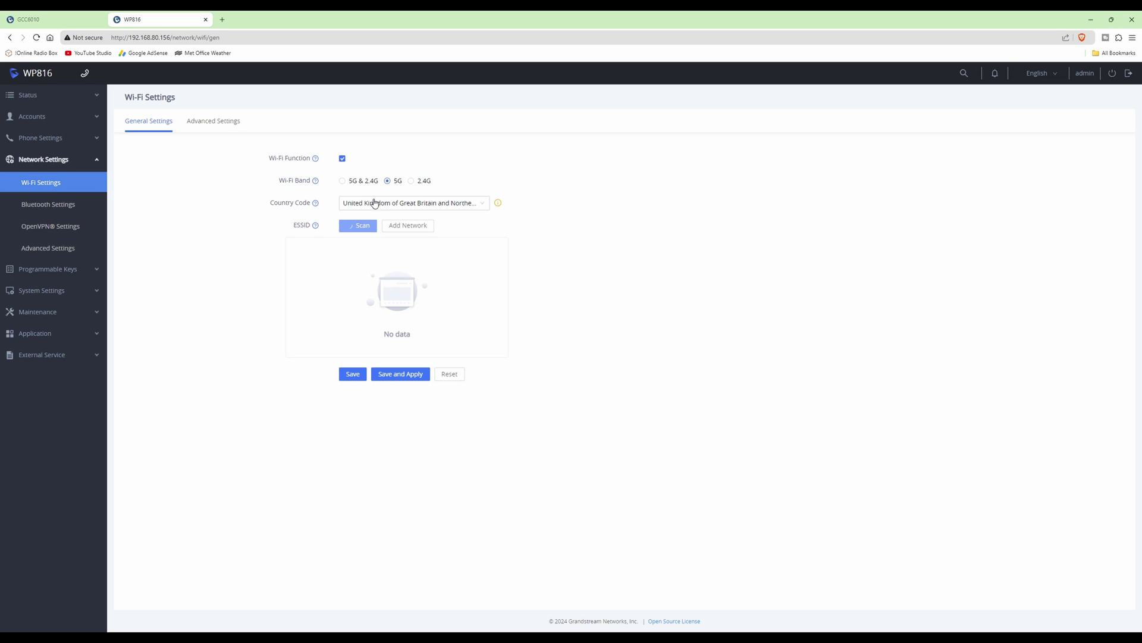
{"action": "left_click", "coordinate": [55, 206]}
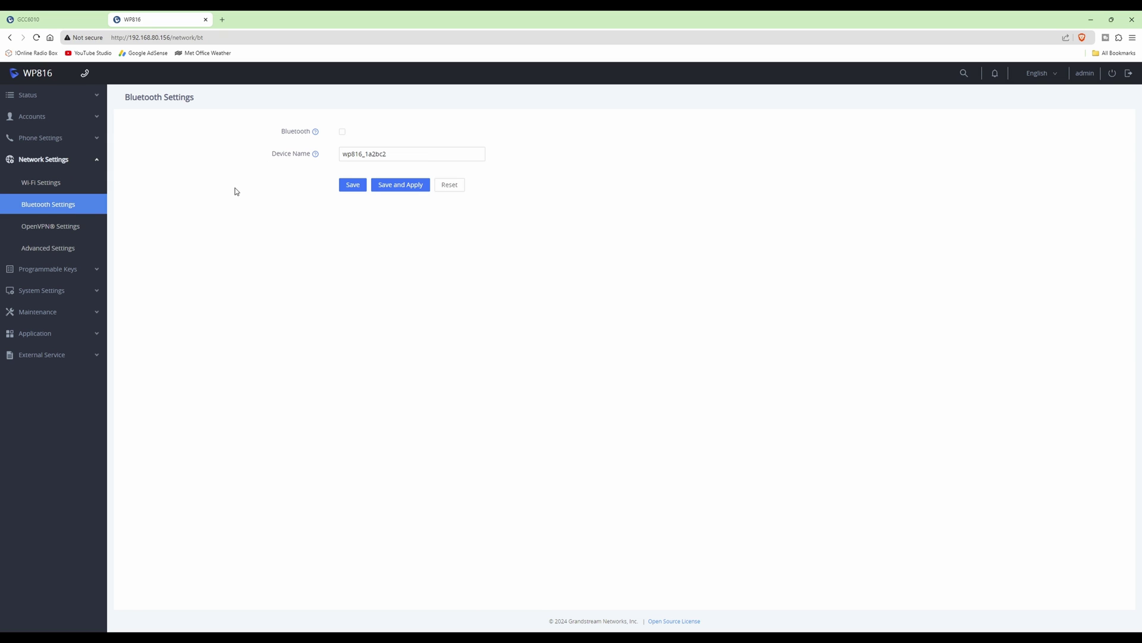
{"action": "left_click", "coordinate": [56, 227]}
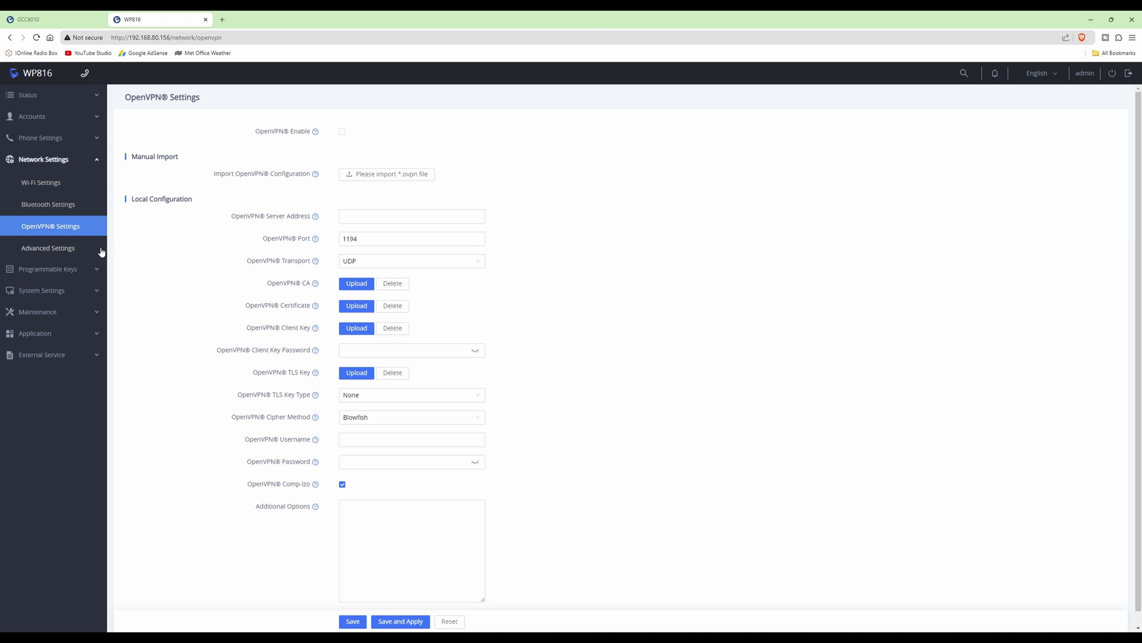
{"action": "left_click", "coordinate": [65, 251]}
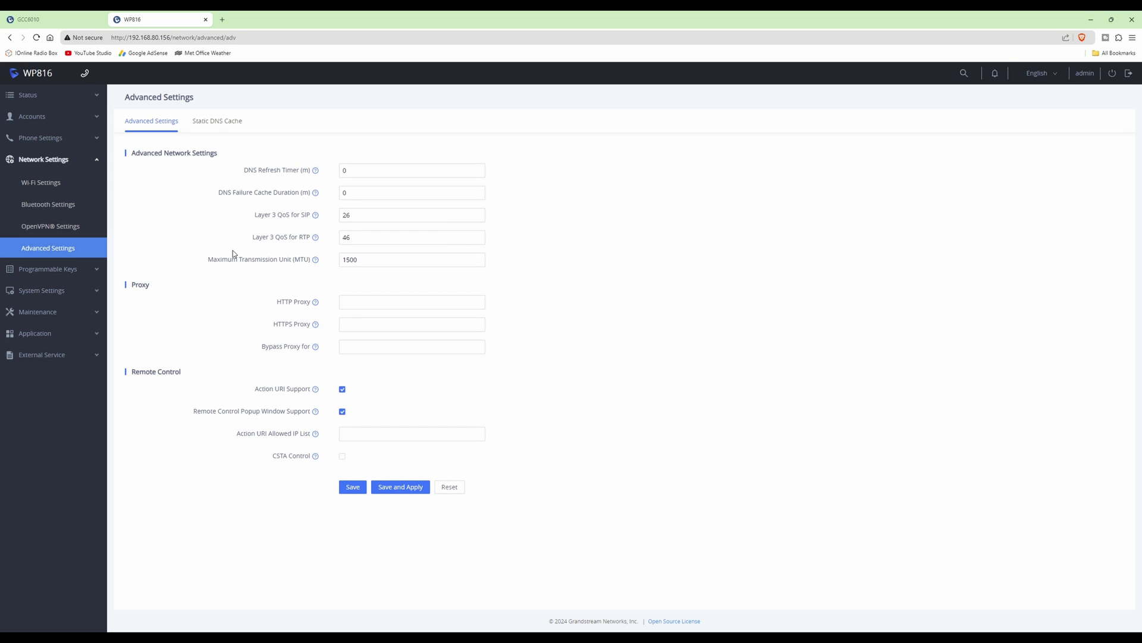
Go to System Settings' Time and Language page.
{"action": "left_click", "coordinate": [55, 272]}
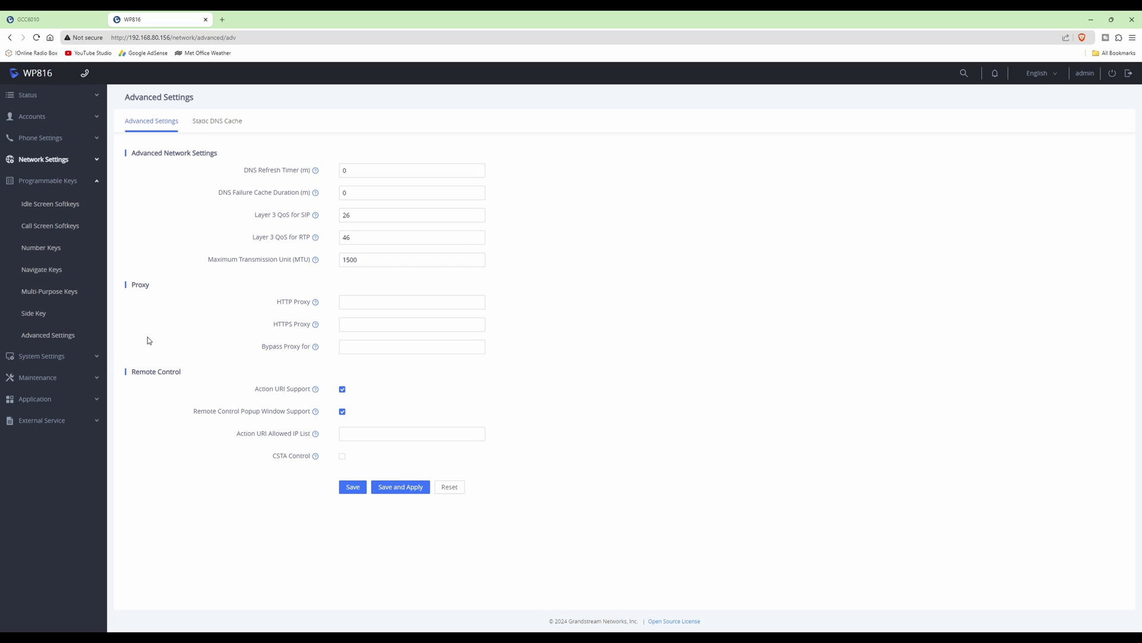
{"action": "left_click", "coordinate": [30, 357]}
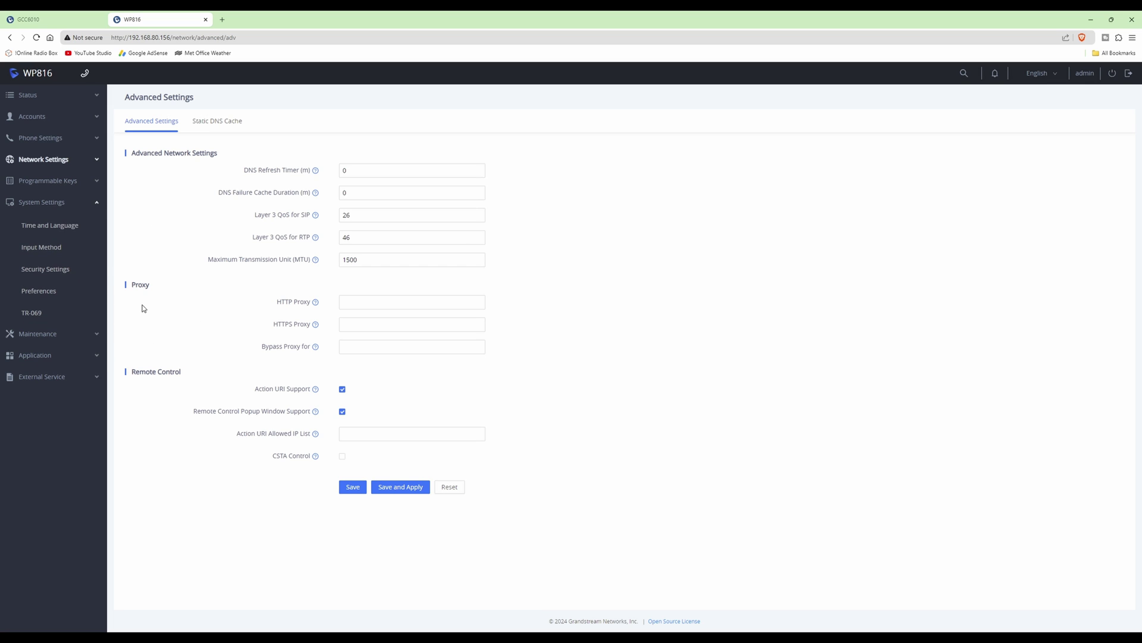
{"action": "left_click", "coordinate": [70, 226]}
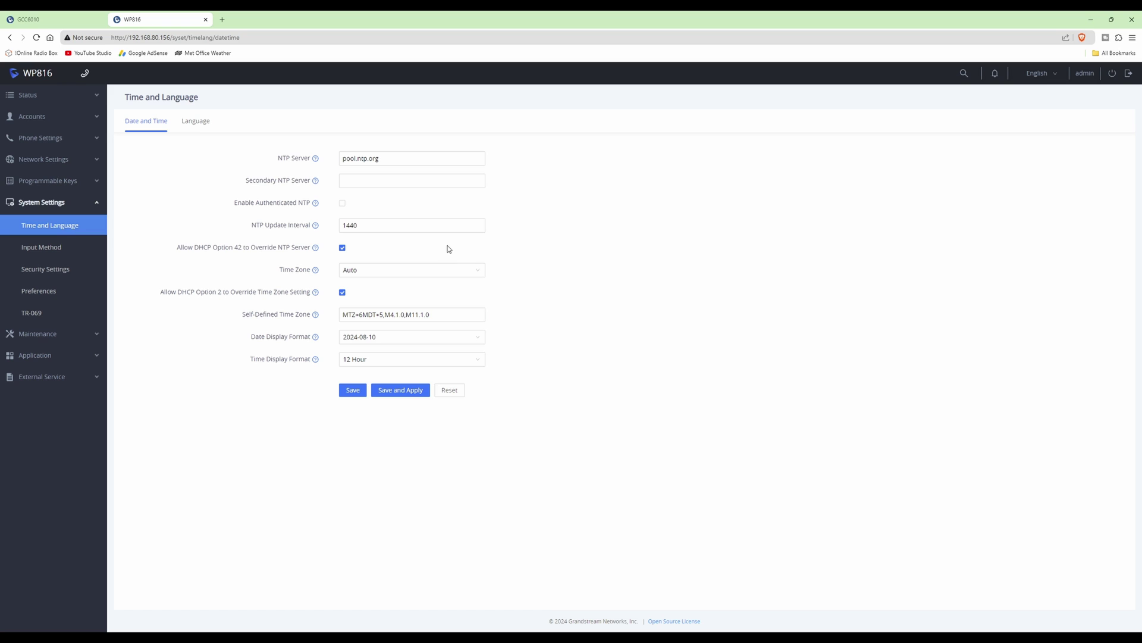
Set NTP Server to 0.uk.pool.ntp.org and Secondary NTP Server to 1.uk.pool.ntp.org.
{"action": "left_click_drag", "start_coordinate": [387, 159], "coordinate": [327, 157]}
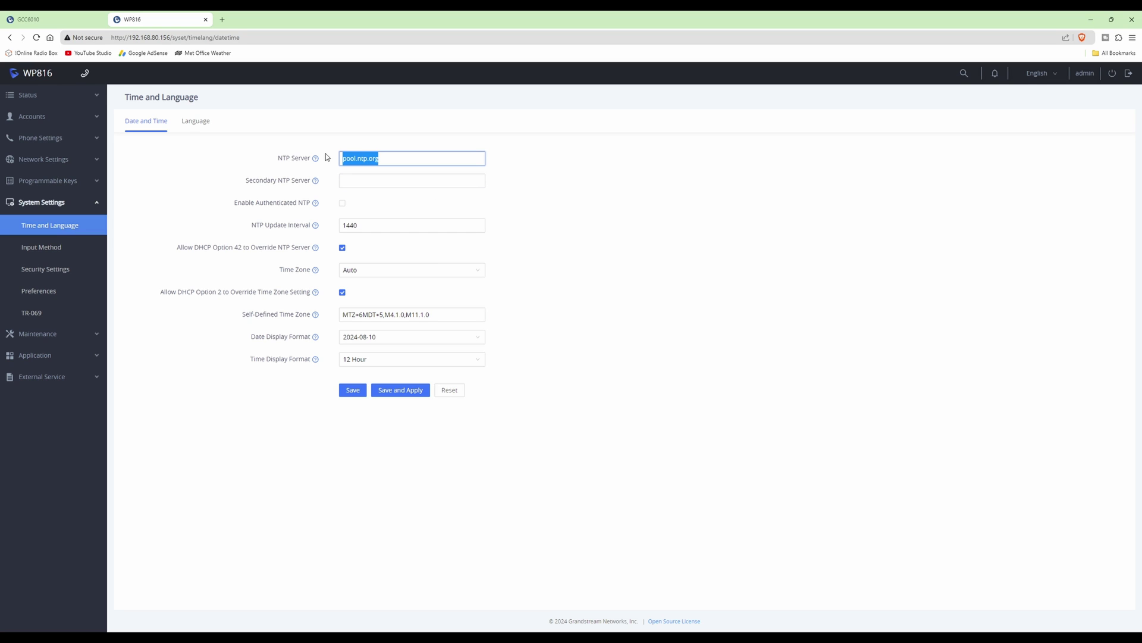
{"action": "type", "text": "0.uk.pool.ntp.org"}
{"action": "left_click", "coordinate": [406, 182]}
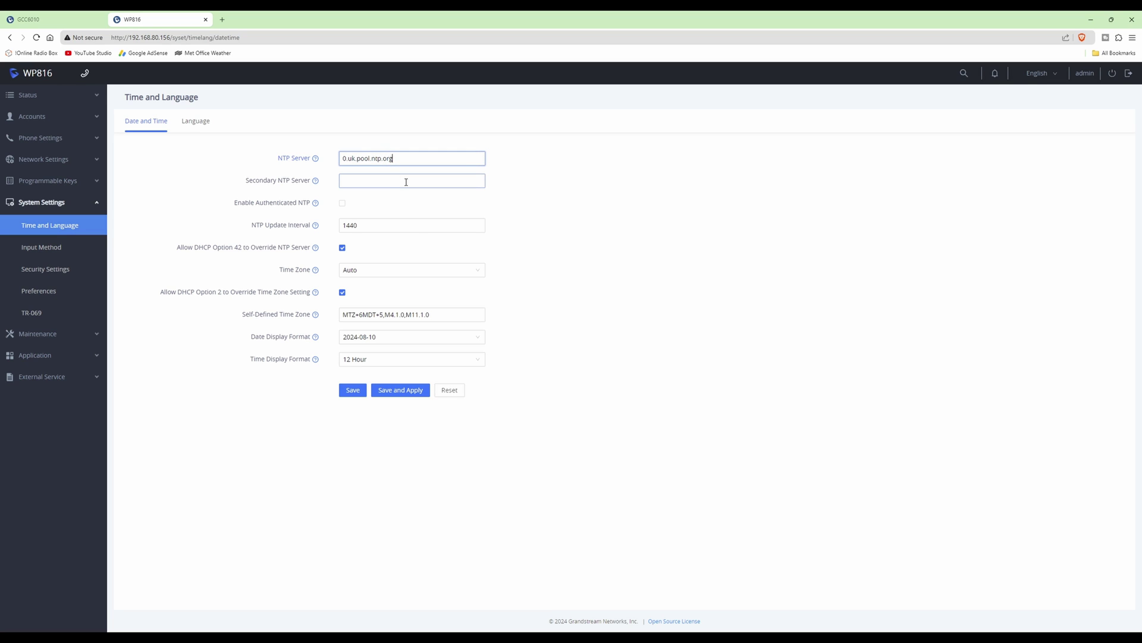
{"action": "left_click", "coordinate": [407, 182]}
{"action": "type", "text": "1.uk.p"}
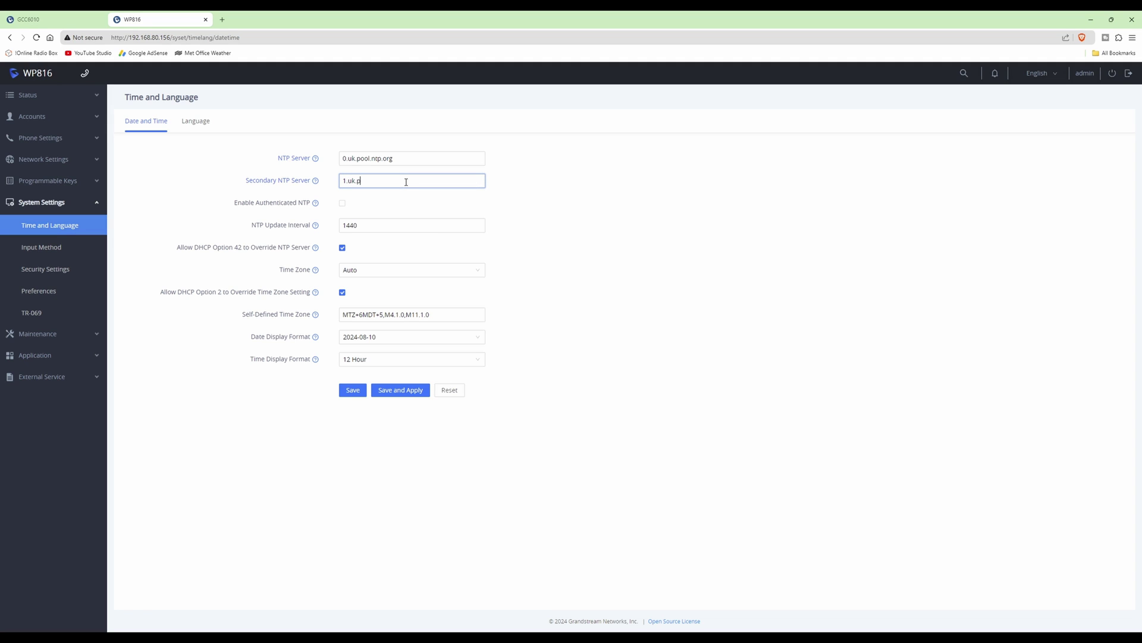
{"action": "type", "text": "ool.ntp.org"}
{"action": "left_click", "coordinate": [478, 272]}
{"action": "left_click_drag", "start_coordinate": [484, 299], "coordinate": [480, 325]}
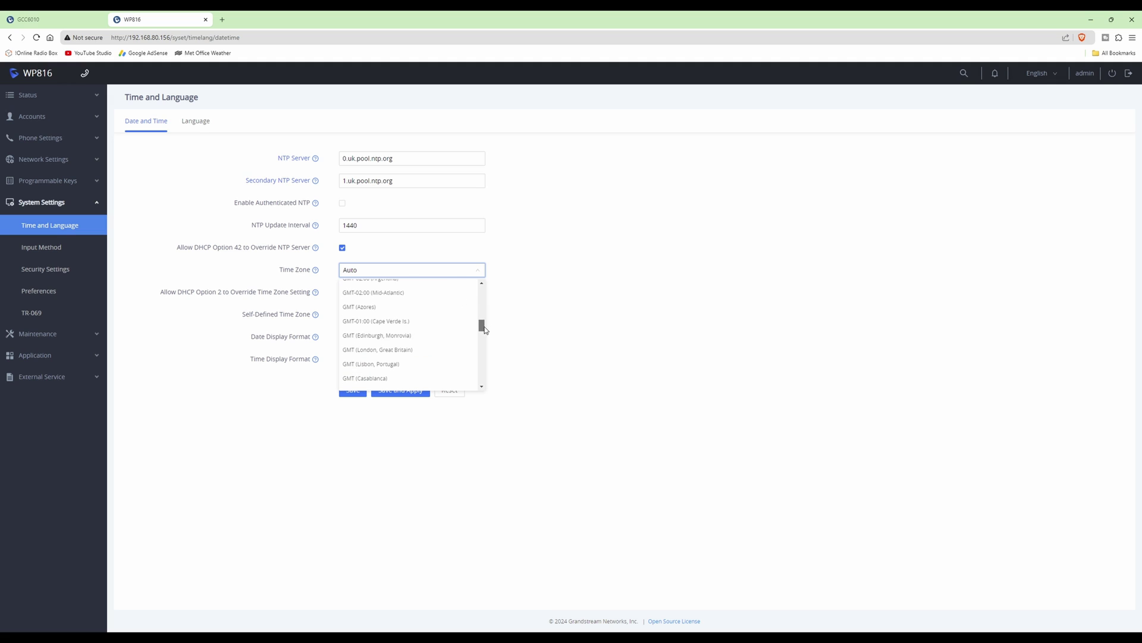
Choose GMT (London, Great Britain), 10-08-2024 date format and 24 Hour time, then save and apply.
{"action": "left_click", "coordinate": [366, 355]}
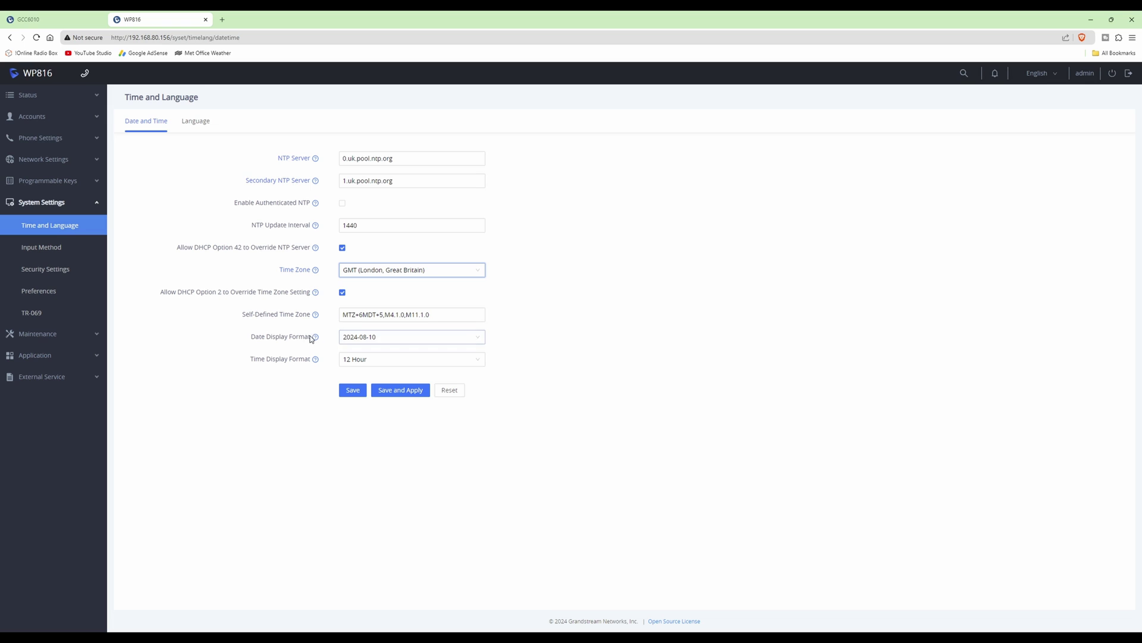
{"action": "left_click", "coordinate": [434, 338]}
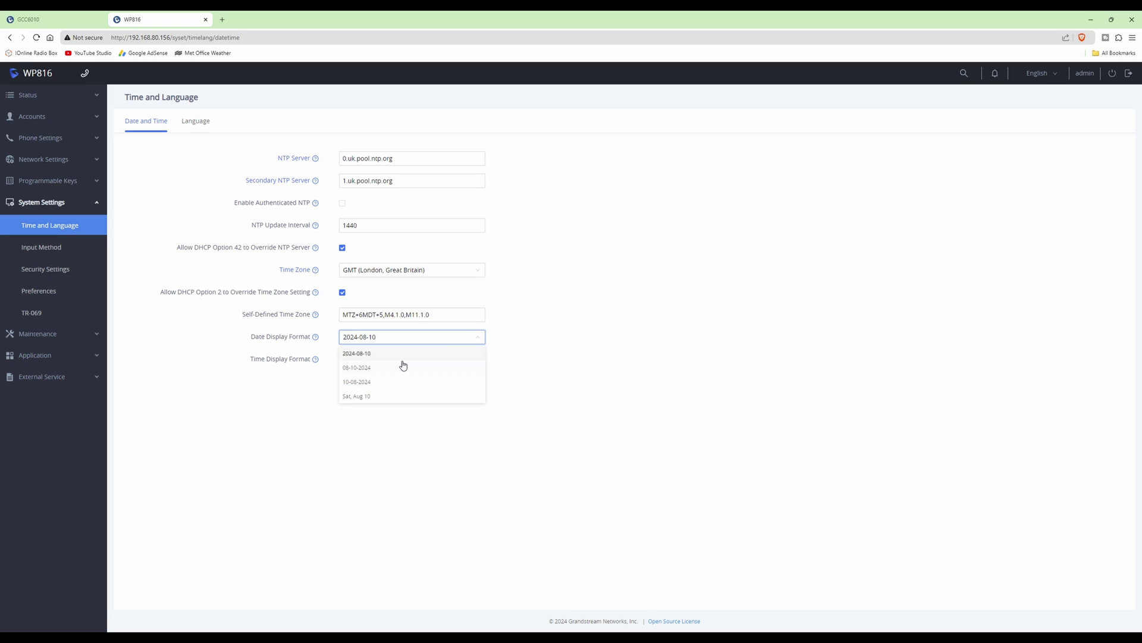
{"action": "left_click", "coordinate": [364, 383]}
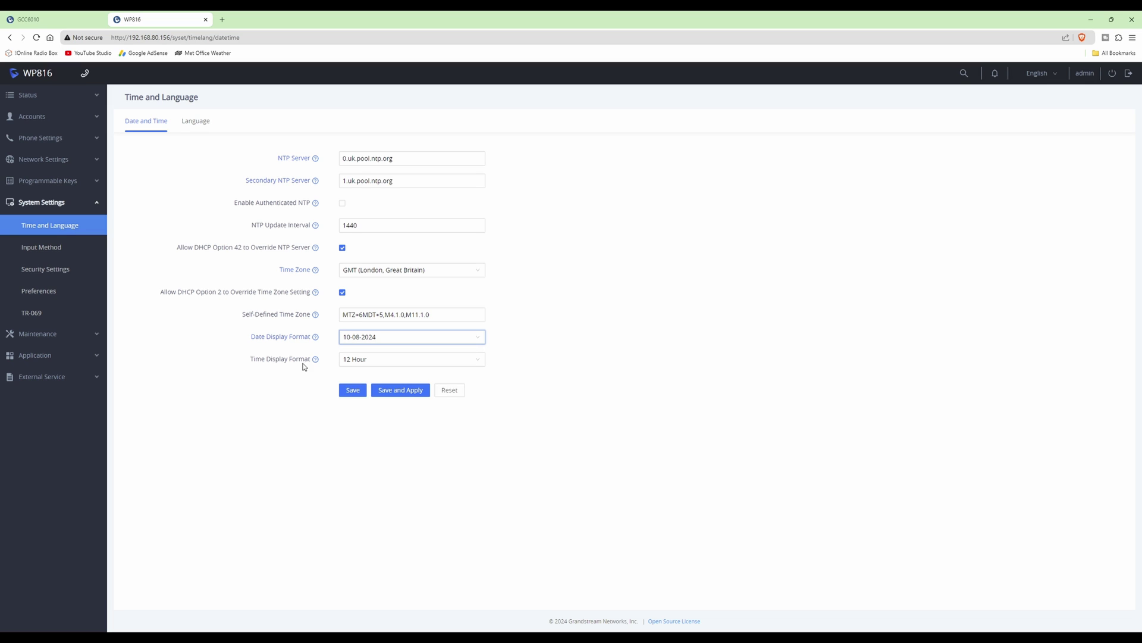
{"action": "left_click", "coordinate": [369, 360]}
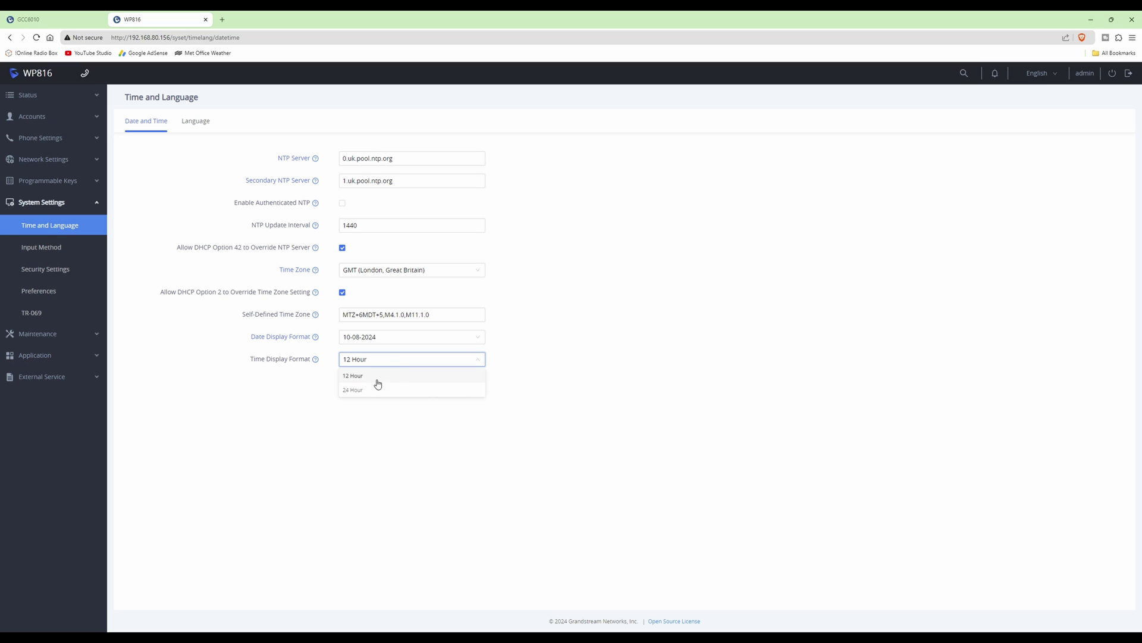
{"action": "left_click", "coordinate": [364, 391]}
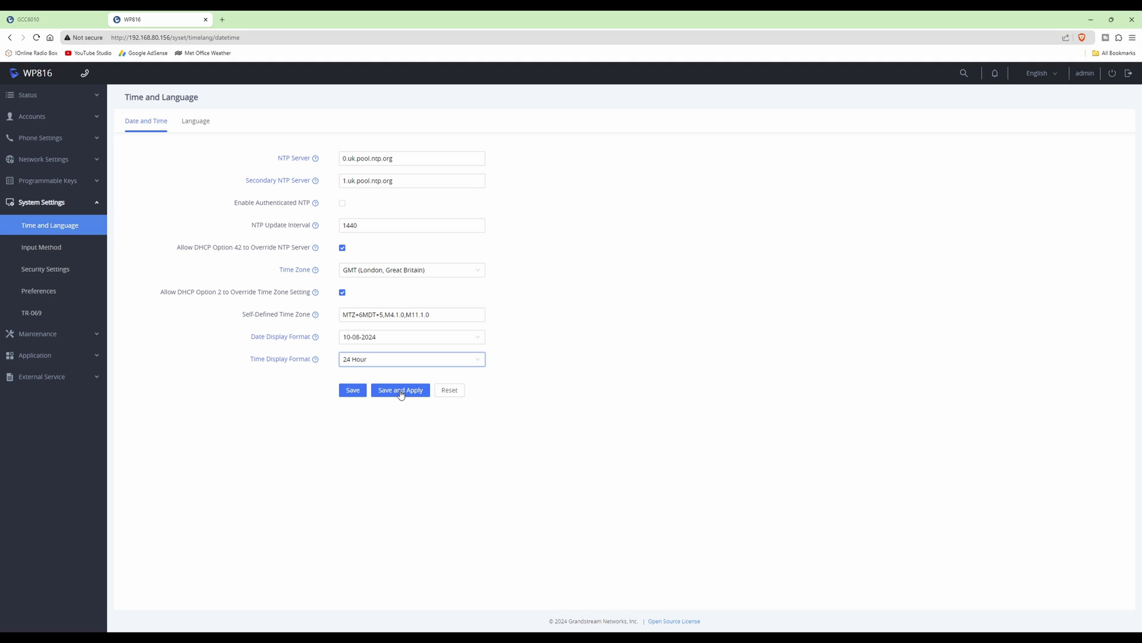
{"action": "left_click", "coordinate": [401, 390]}
Move through the Language, Input Method and Security Settings pages to Preferences audio settings.
{"action": "left_click", "coordinate": [200, 123]}
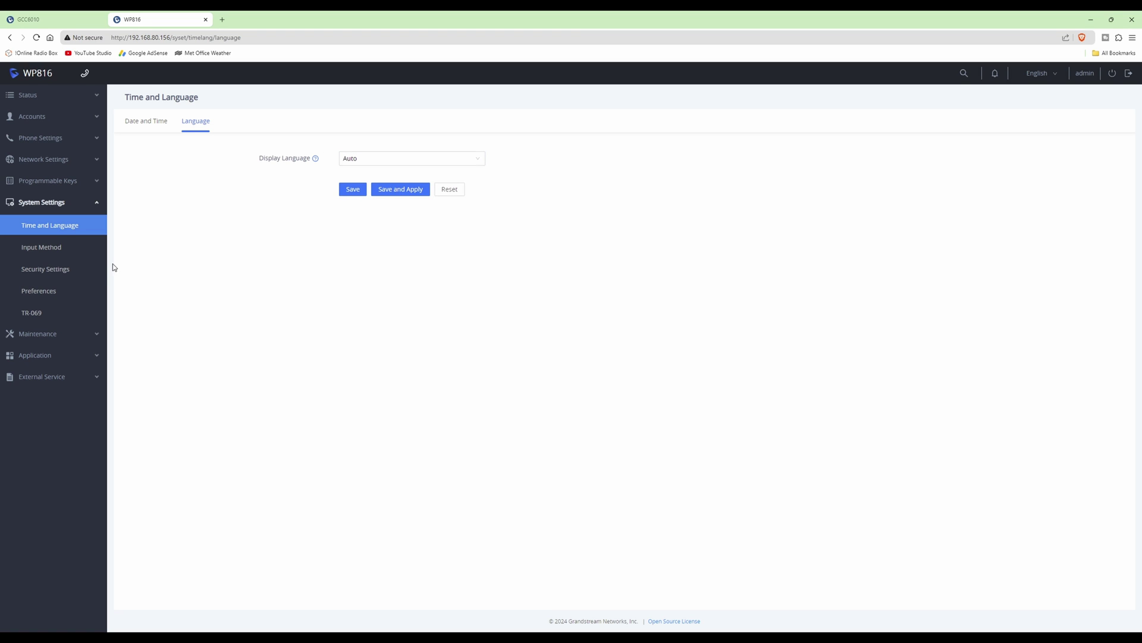
{"action": "left_click", "coordinate": [38, 253]}
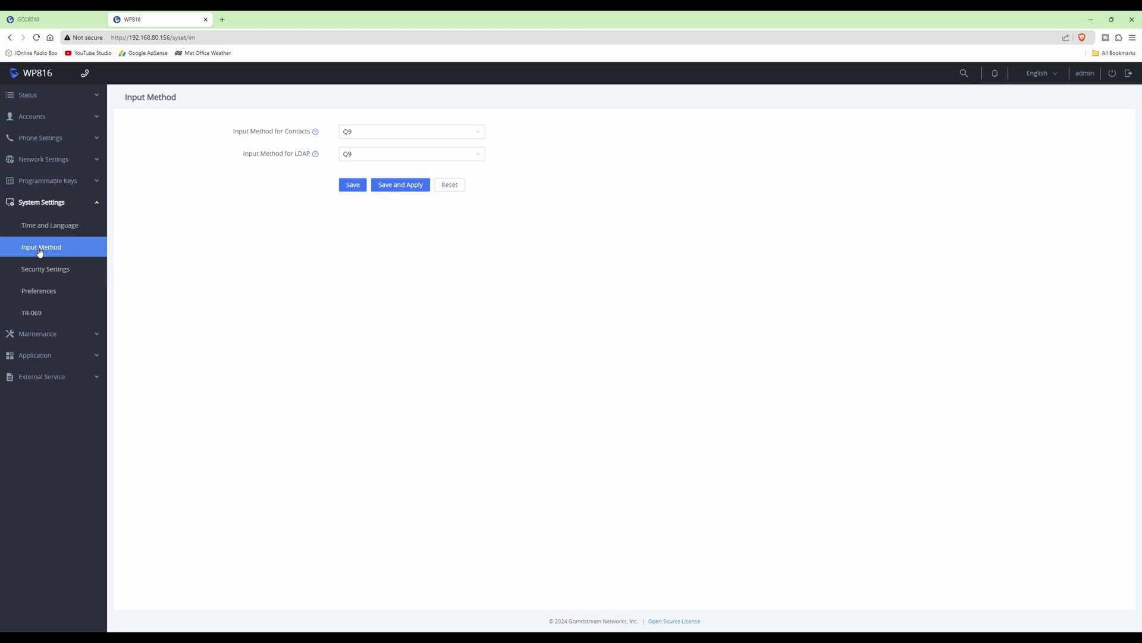
{"action": "left_click", "coordinate": [69, 272]}
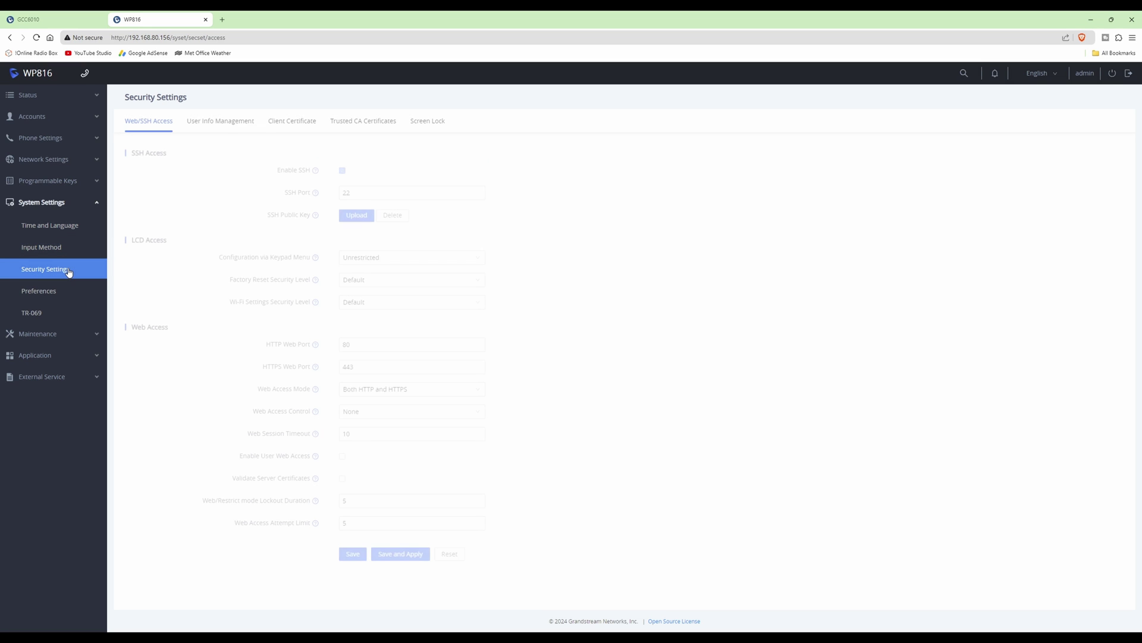
{"action": "left_click", "coordinate": [64, 295]}
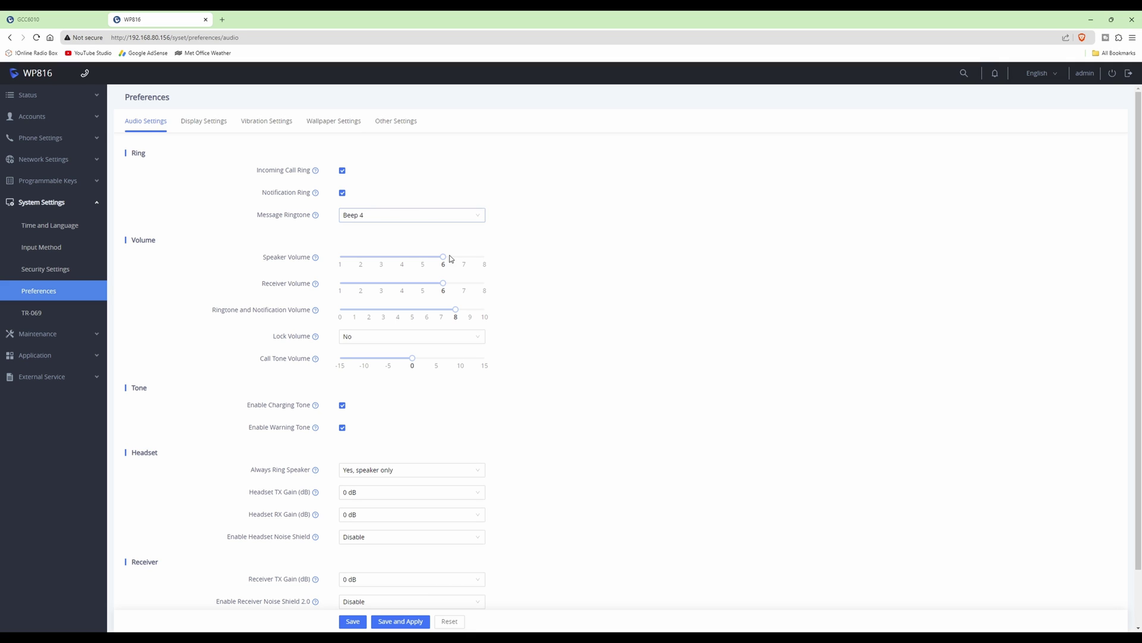
Lower Receiver and Speaker Volume from 6 to 5 and save and apply.
{"action": "left_click", "coordinate": [423, 284]}
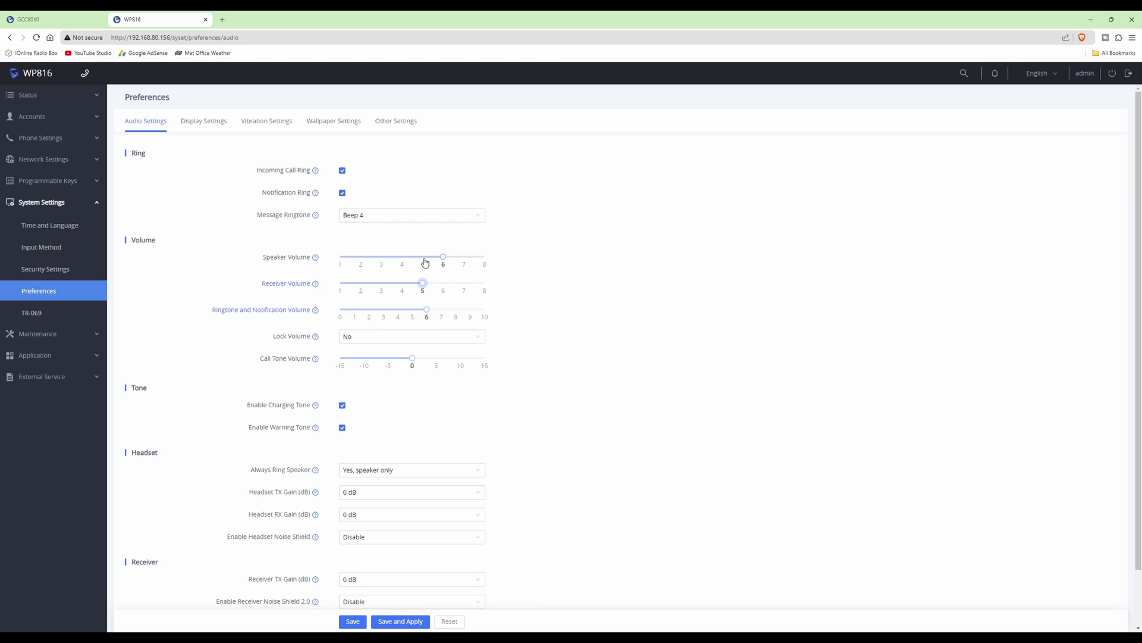
{"action": "left_click", "coordinate": [423, 256]}
{"action": "scroll", "coordinate": [442, 595], "scroll_direction": "down", "scroll_amount": 3}
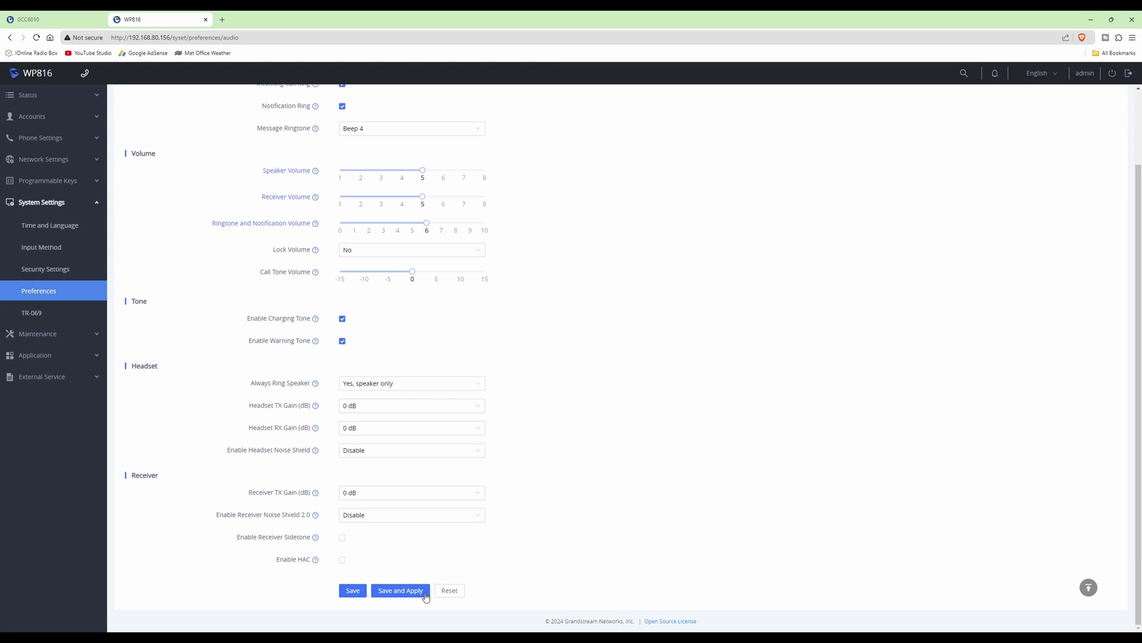
{"action": "left_click", "coordinate": [411, 597]}
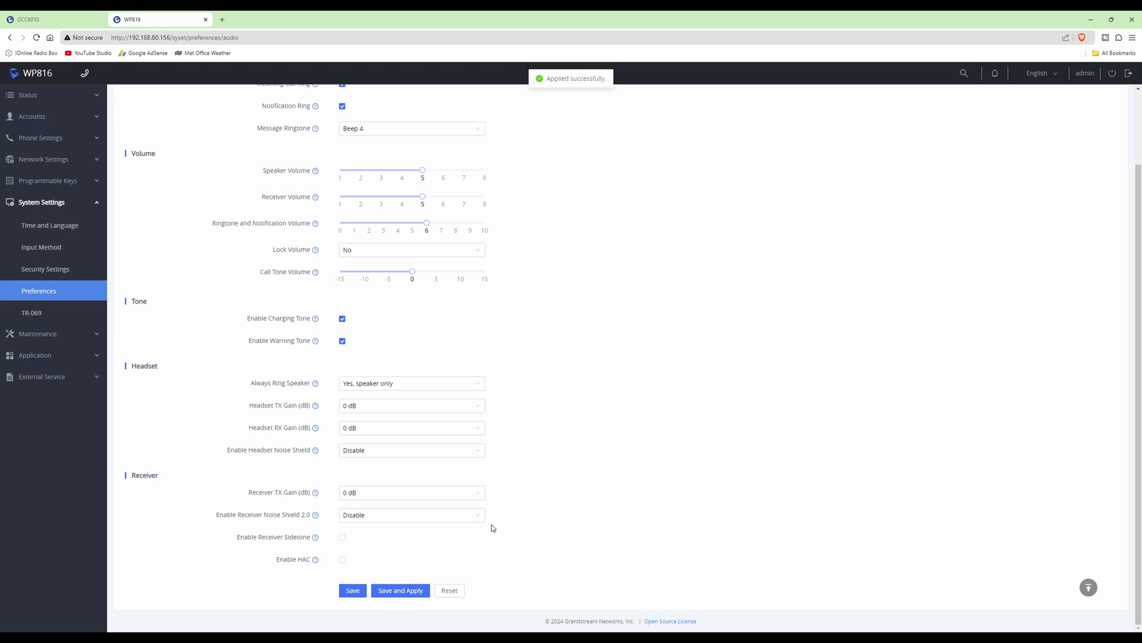
Under Maintenance, review the Upgrade and Provisioning page's Config File and Provision settings.
{"action": "left_click", "coordinate": [39, 333]}
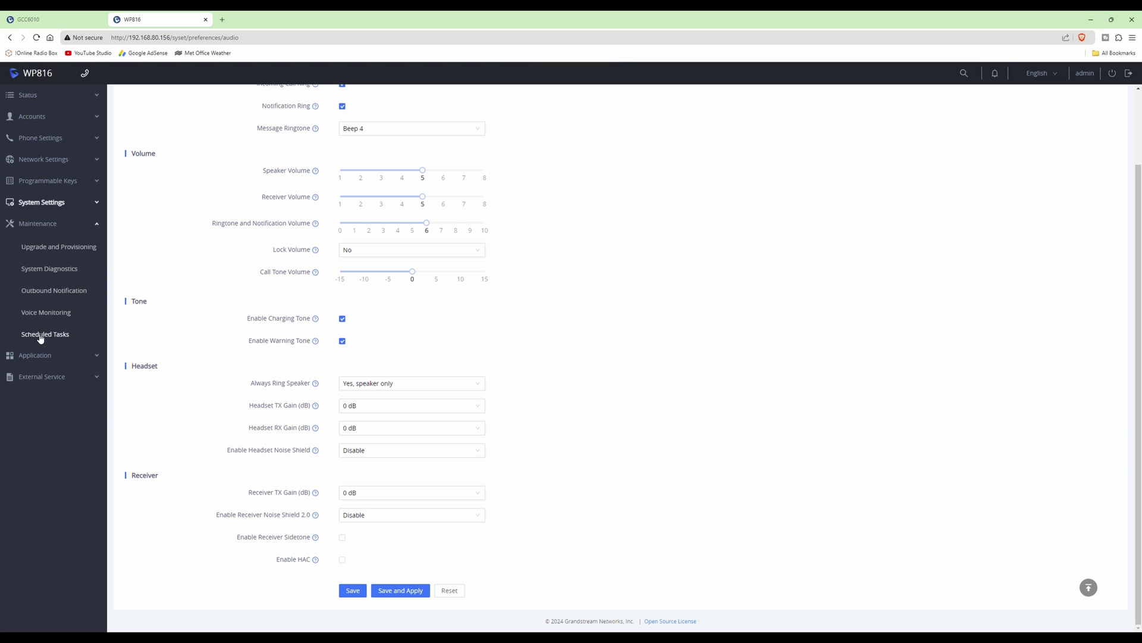
{"action": "left_click", "coordinate": [58, 246]}
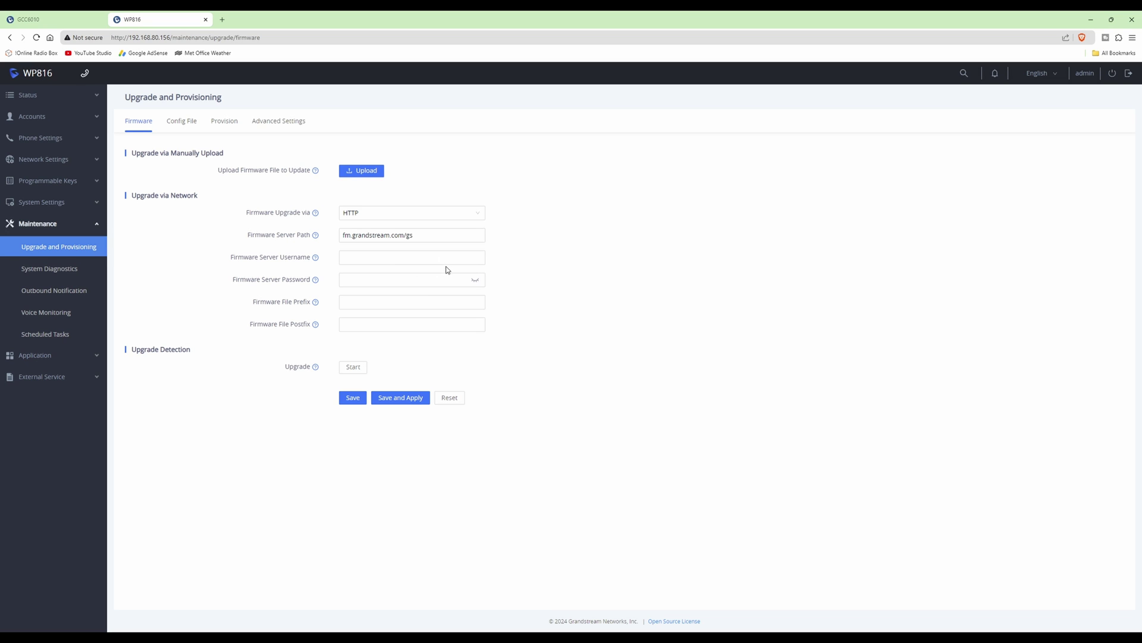
{"action": "left_click", "coordinate": [186, 125]}
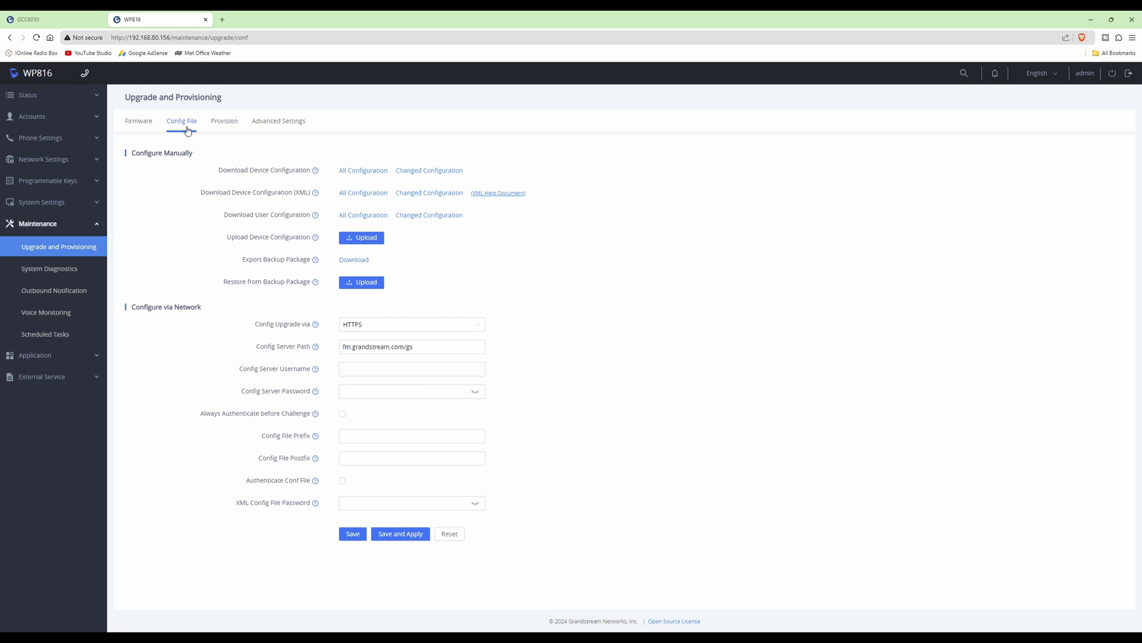
{"action": "left_click", "coordinate": [223, 120]}
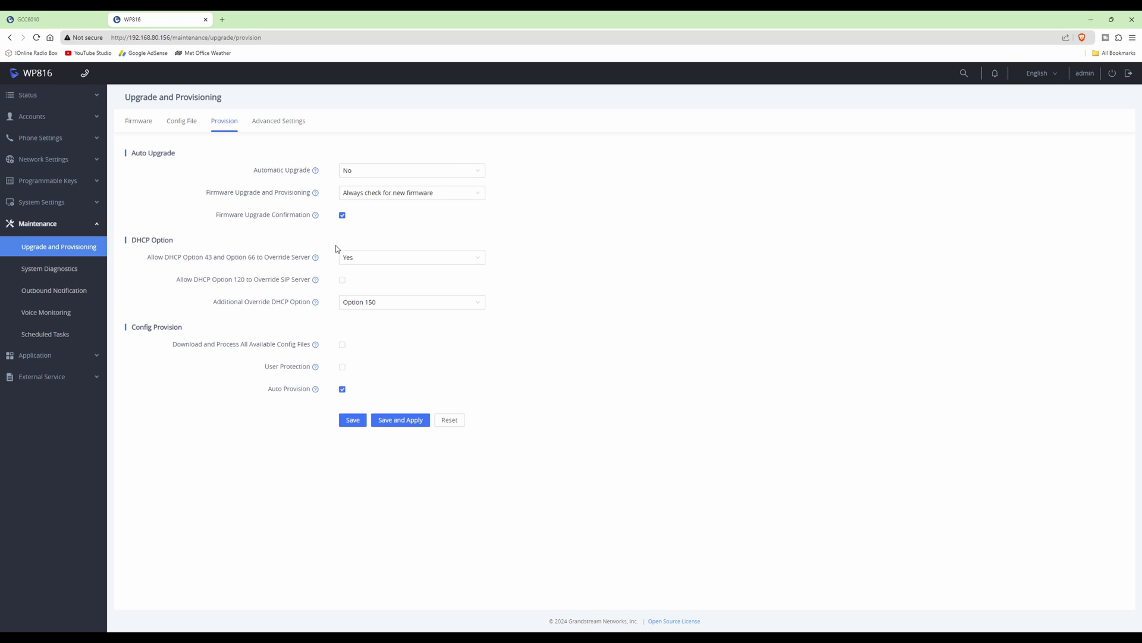
Check System Diagnostics and Outbound Notification, then show Voice Monitoring with RTCP-XR off and thresholds 0.
{"action": "left_click", "coordinate": [68, 271]}
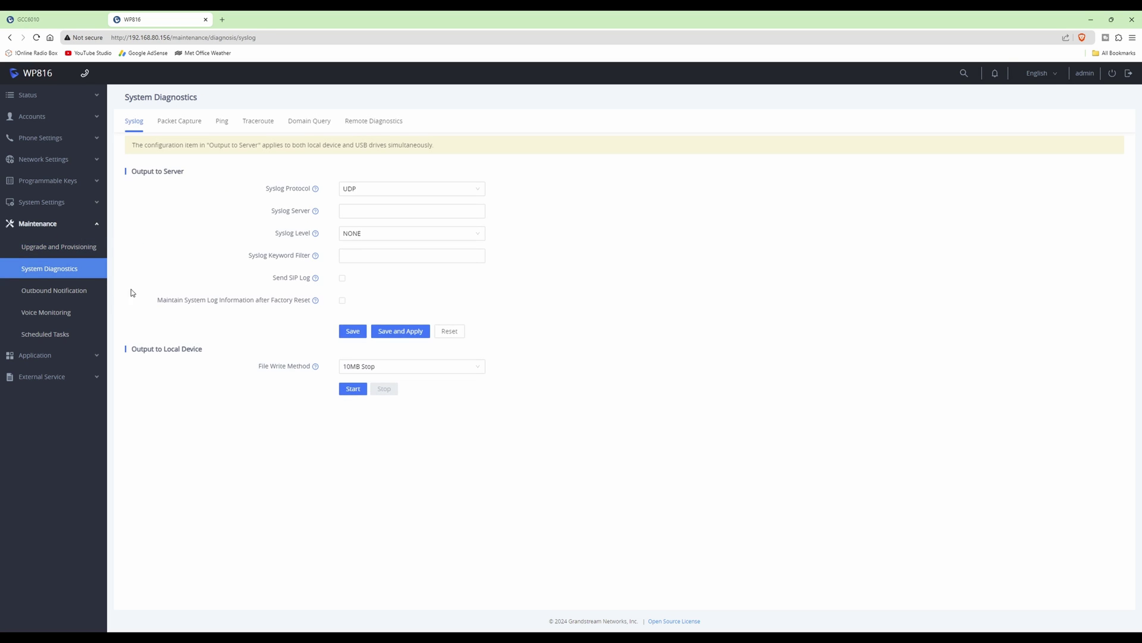
{"action": "left_click", "coordinate": [79, 295]}
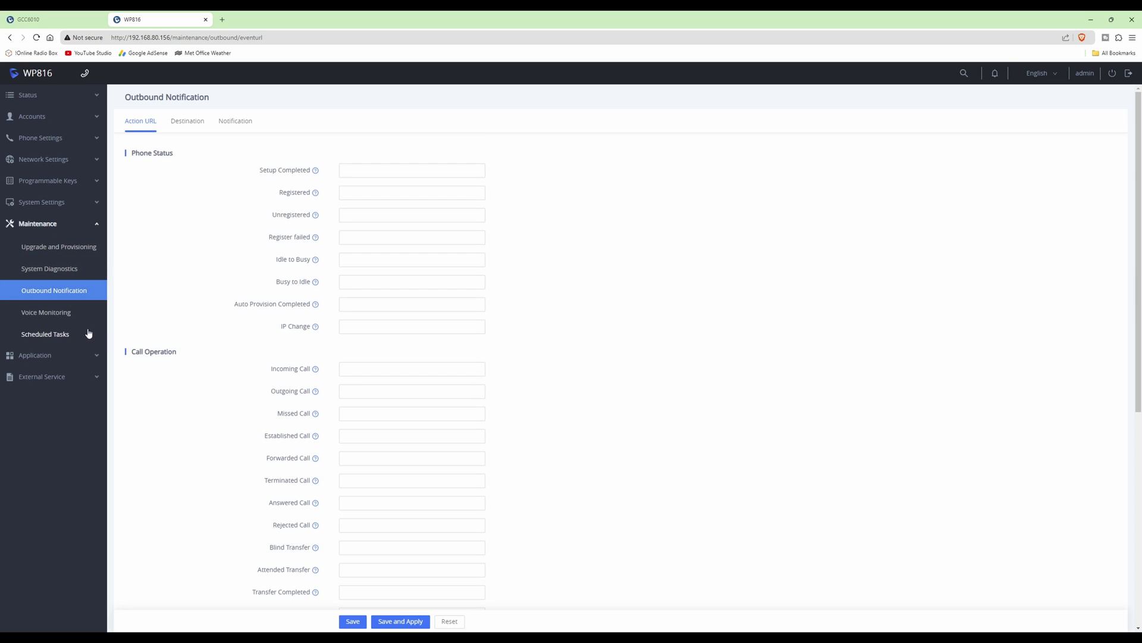
{"action": "left_click", "coordinate": [63, 311]}
{"action": "left_click", "coordinate": [56, 354]}
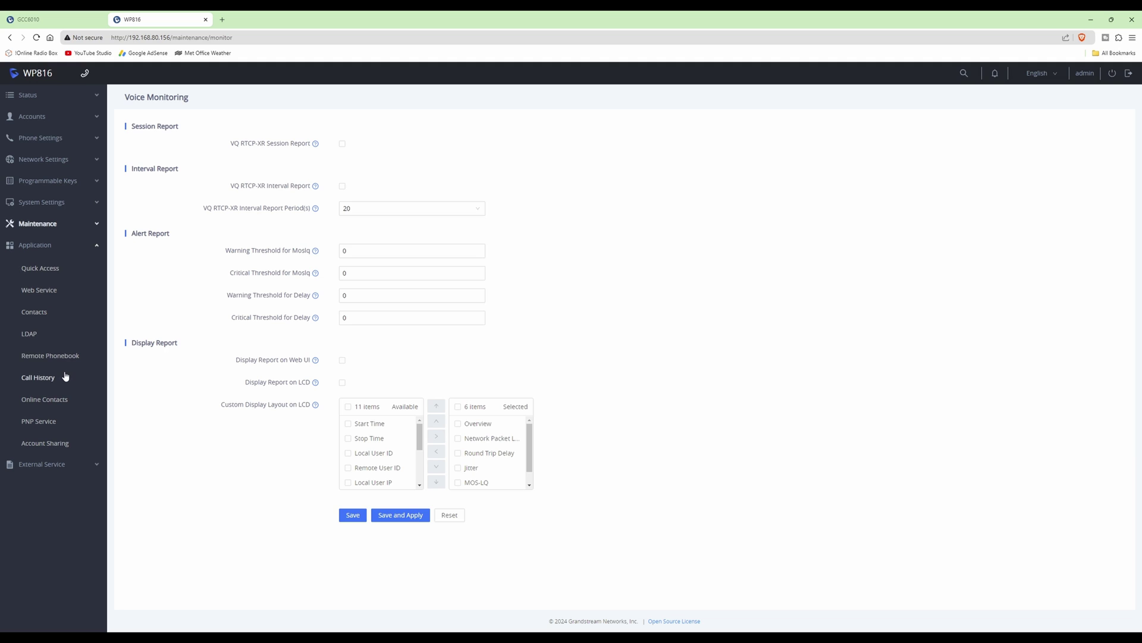
Show the Application Call History page, which lists no calls yet.
{"action": "left_click", "coordinate": [55, 379]}
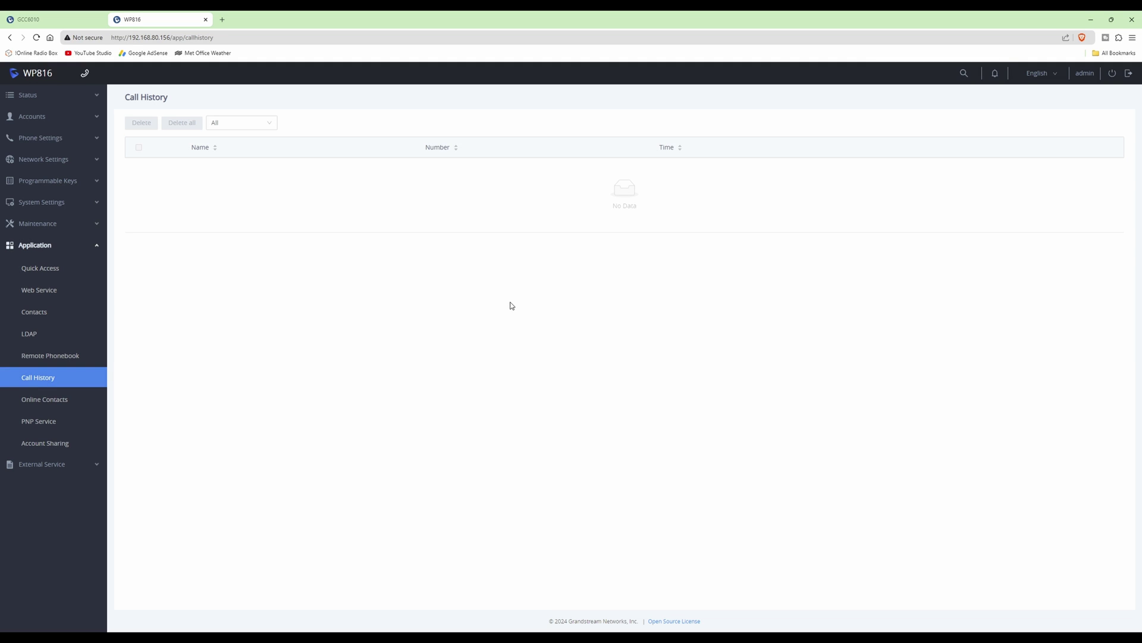